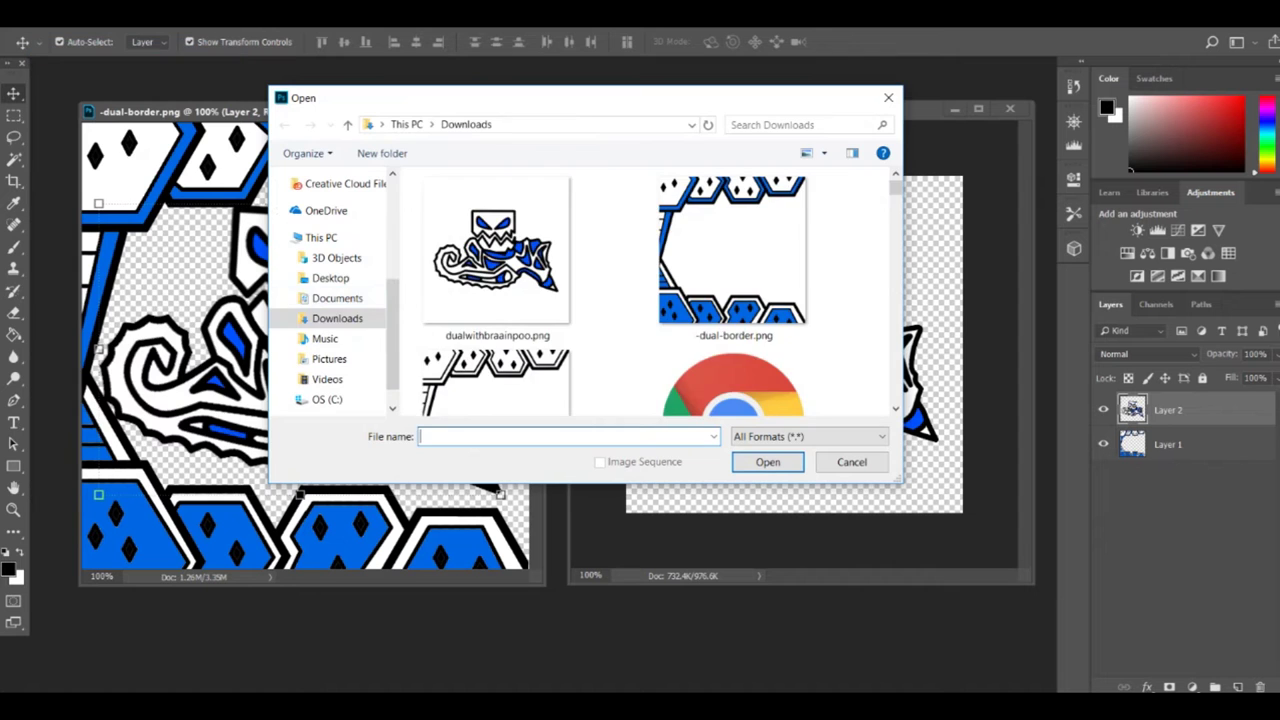
Open Background6.jpg from the Backgrounds folder of NYLO GFX PACK v2 on the Desktop
left_click(337, 298)
left_click(330, 277)
scroll(650, 300, "down", 2)
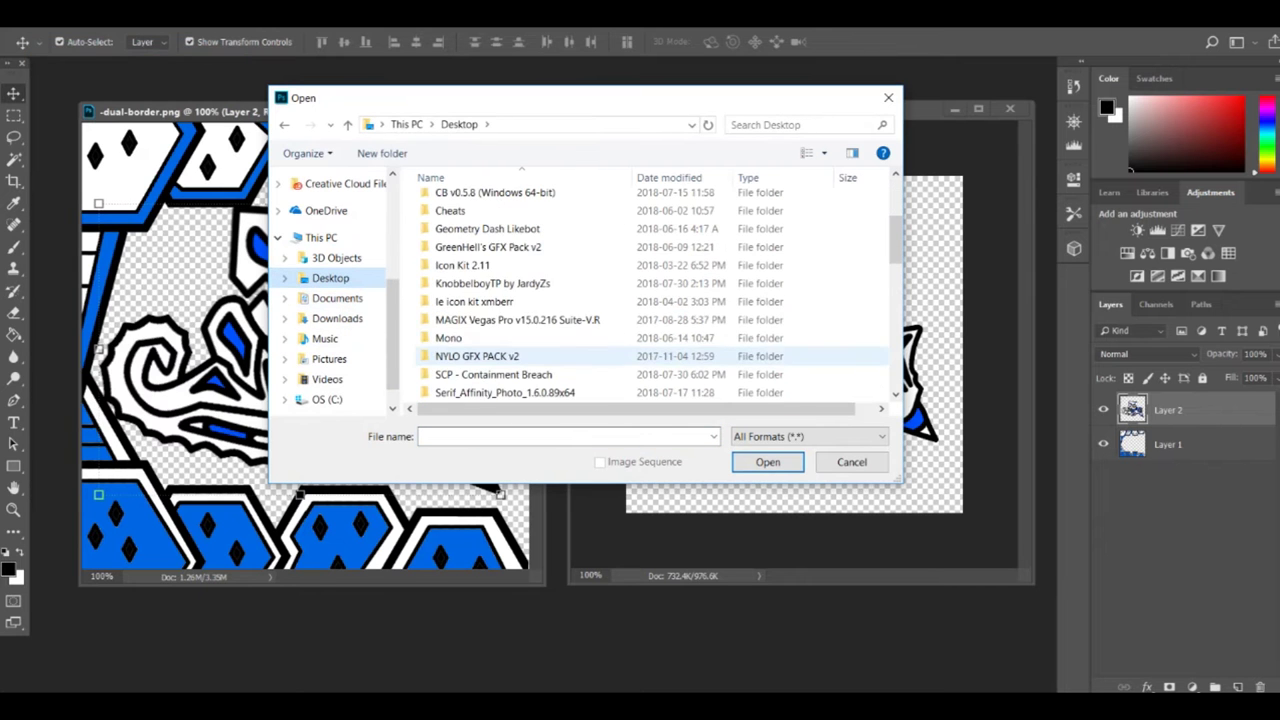
double_click(477, 301)
double_click(460, 192)
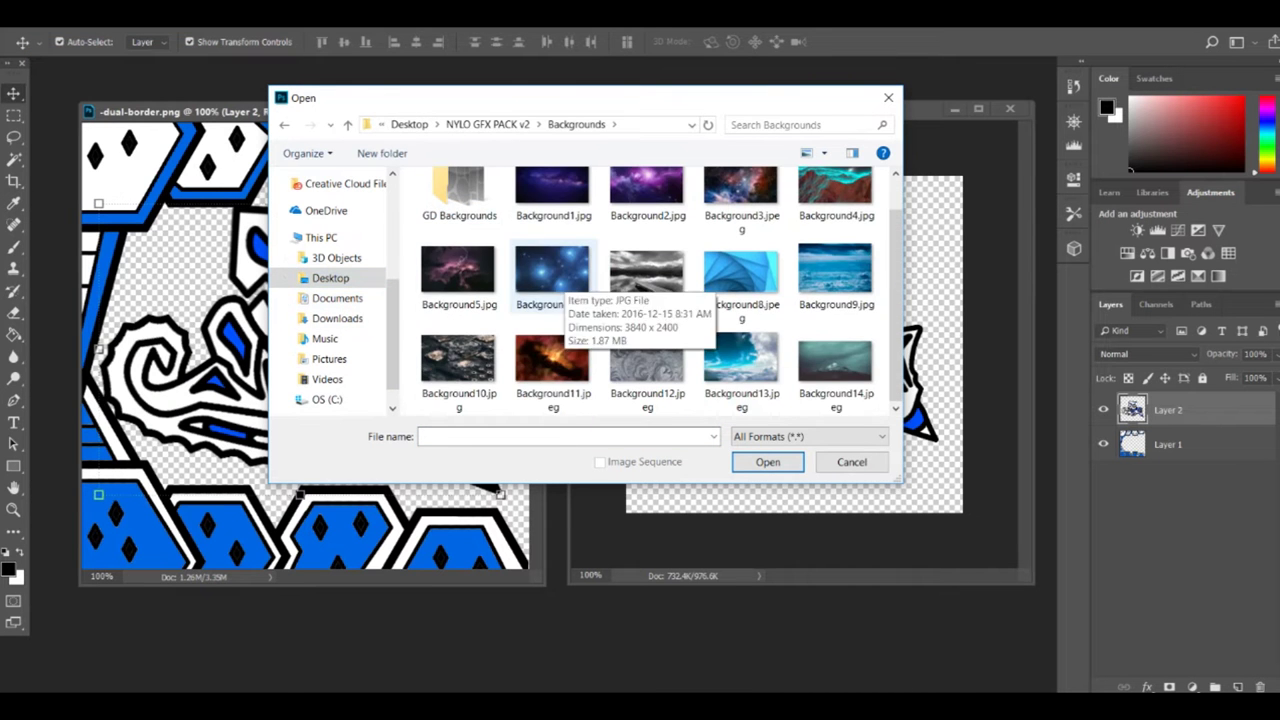
double_click(553, 275)
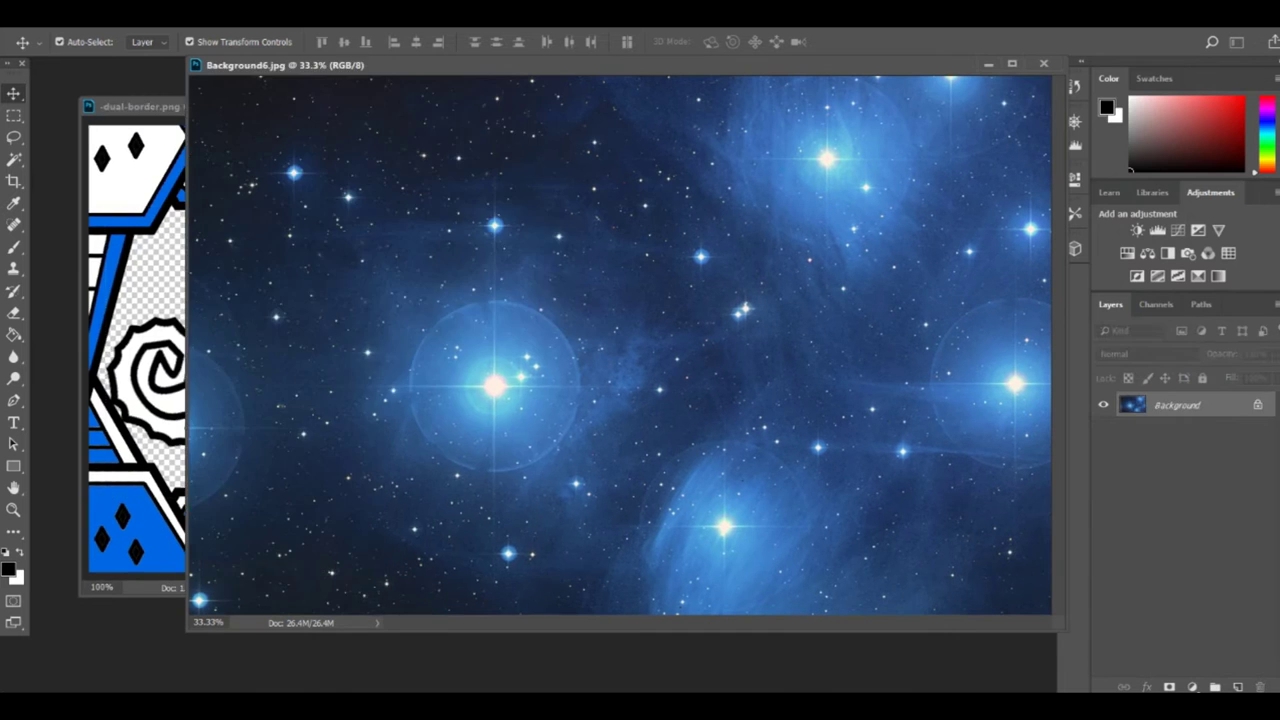
Copy the starfield into the -dual-border document, stretch it to cover the canvas and send it behind the other layers
left_click_drag(620, 350, 460, 350)
left_click_drag(223, 126, 118, 168)
left_click_drag(306, 216, 432, 207)
left_click_drag(274, 226, 535, 572)
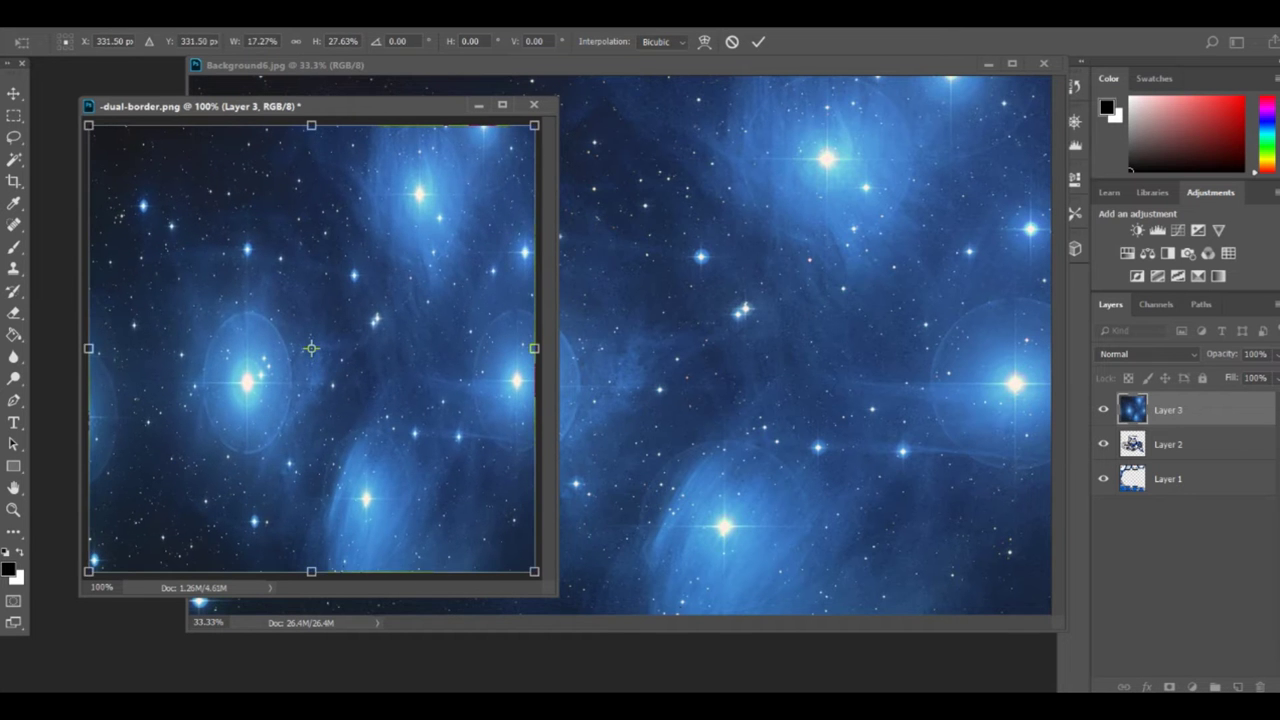
left_click_drag(534, 348, 792, 348)
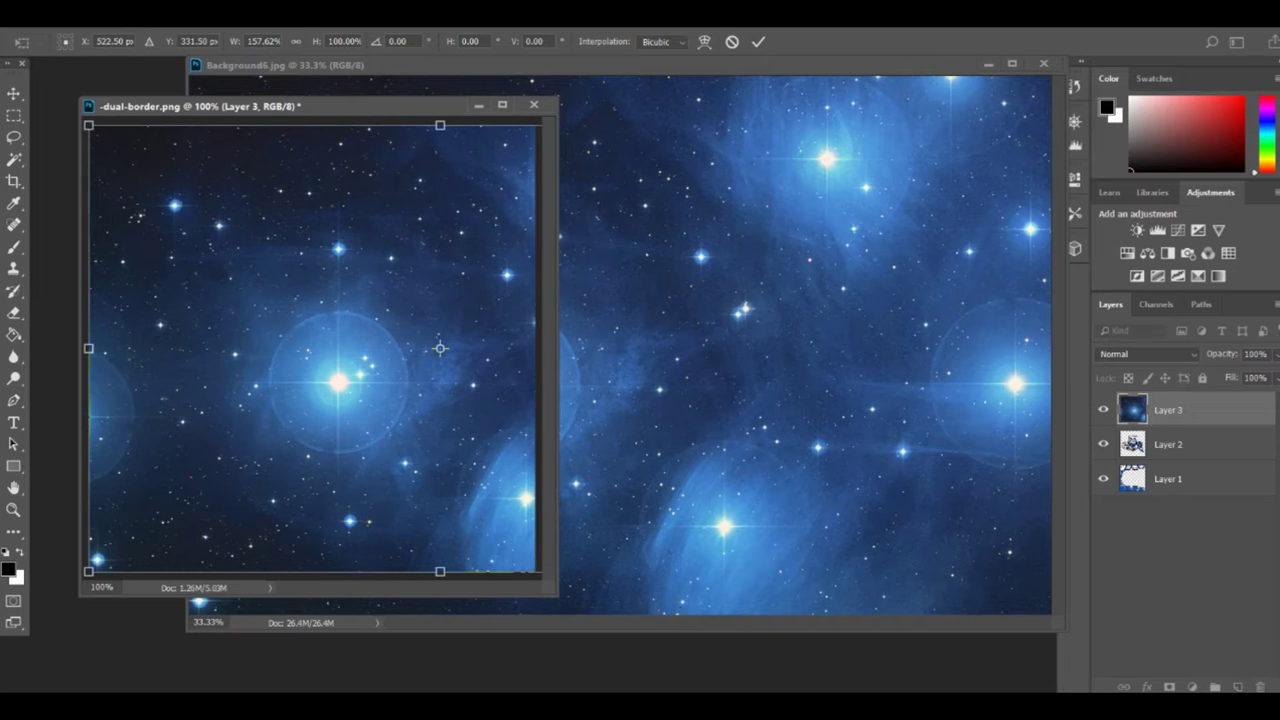
key("Return")
key("ctrl+shift+bracketleft")
Adjust the starfield layer with Hue/Saturation: hue -3, saturation +100 and lightness -18
key("alt+y")
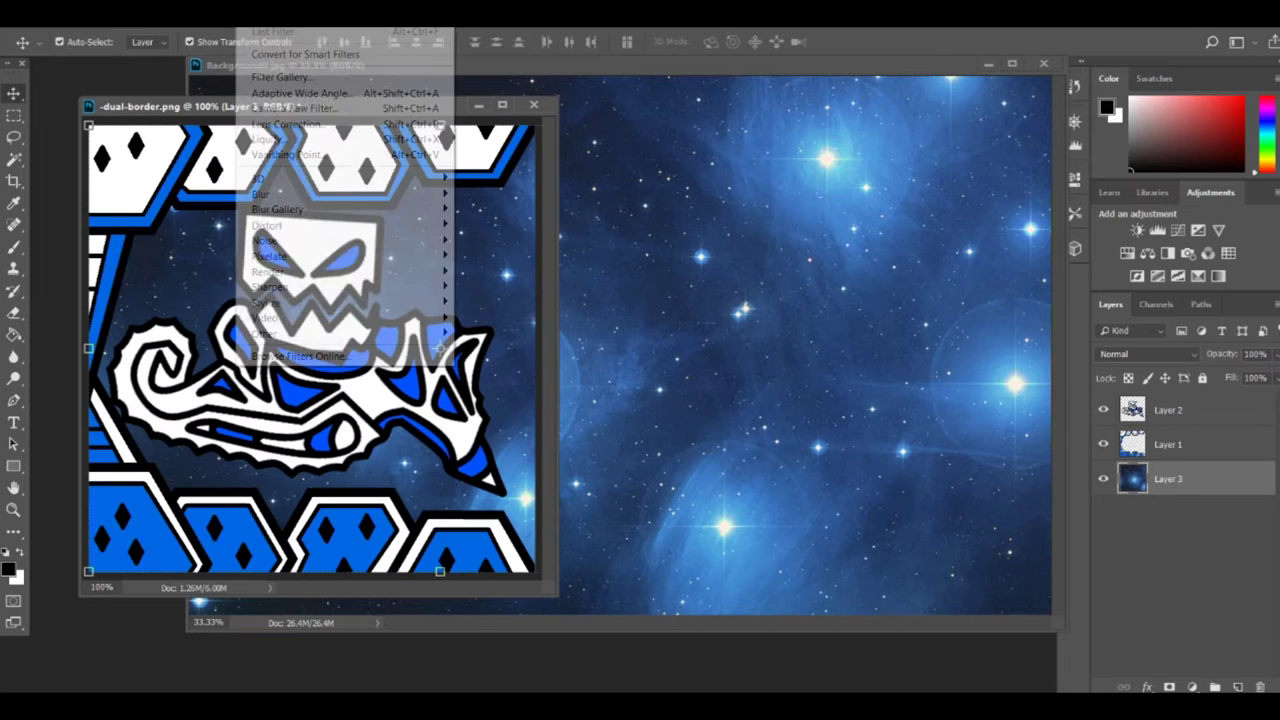
key("alt+i")
key("a")
key("h")
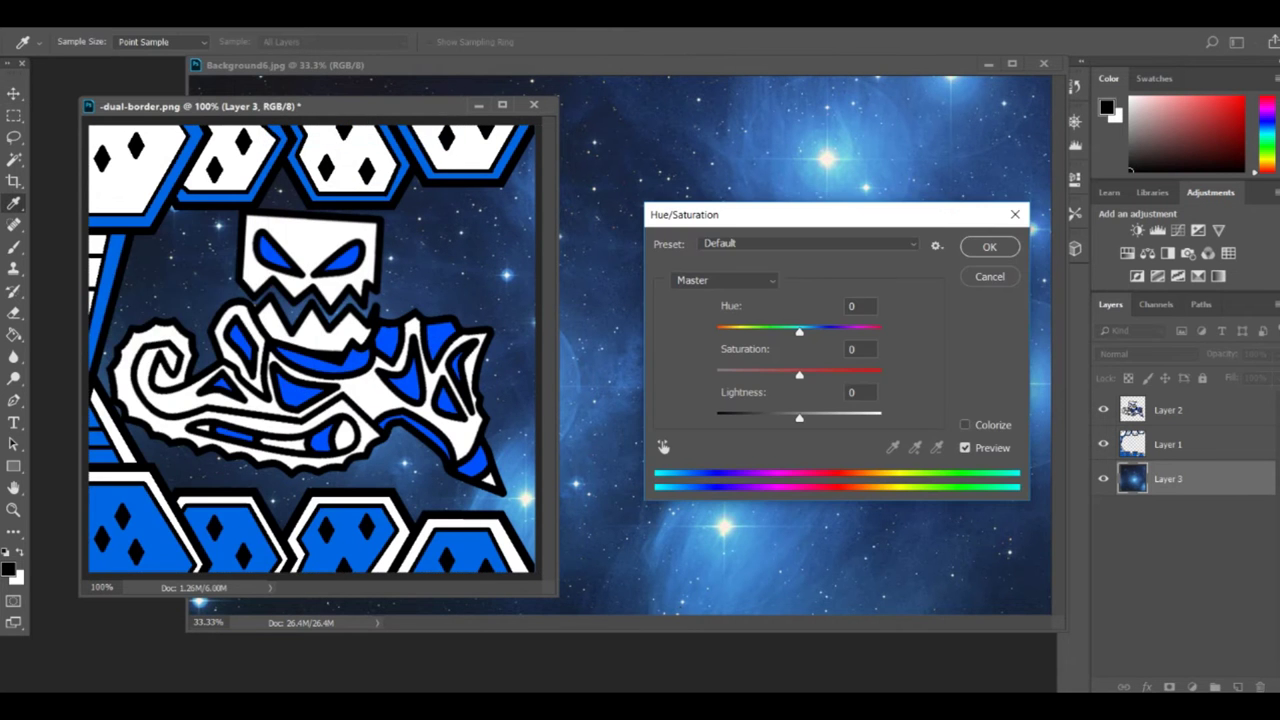
key("shift+Down")
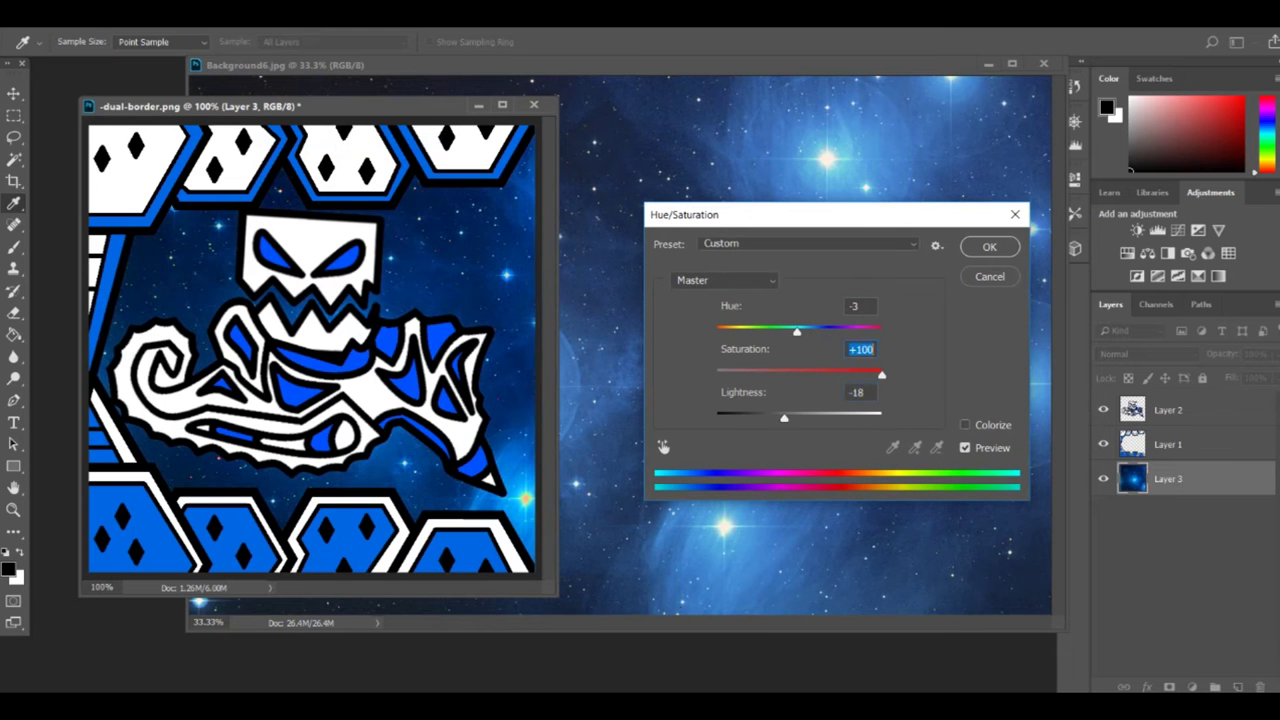
key("Return")
Nudge the skull-faced character slightly and give its layer a blue Linear Dodge (Add) Outer Glow with 35% opacity, 20% spread and 8 px size
left_click_drag(364, 308, 372, 312)
right_click(1184, 410)
left_click(1000, 43)
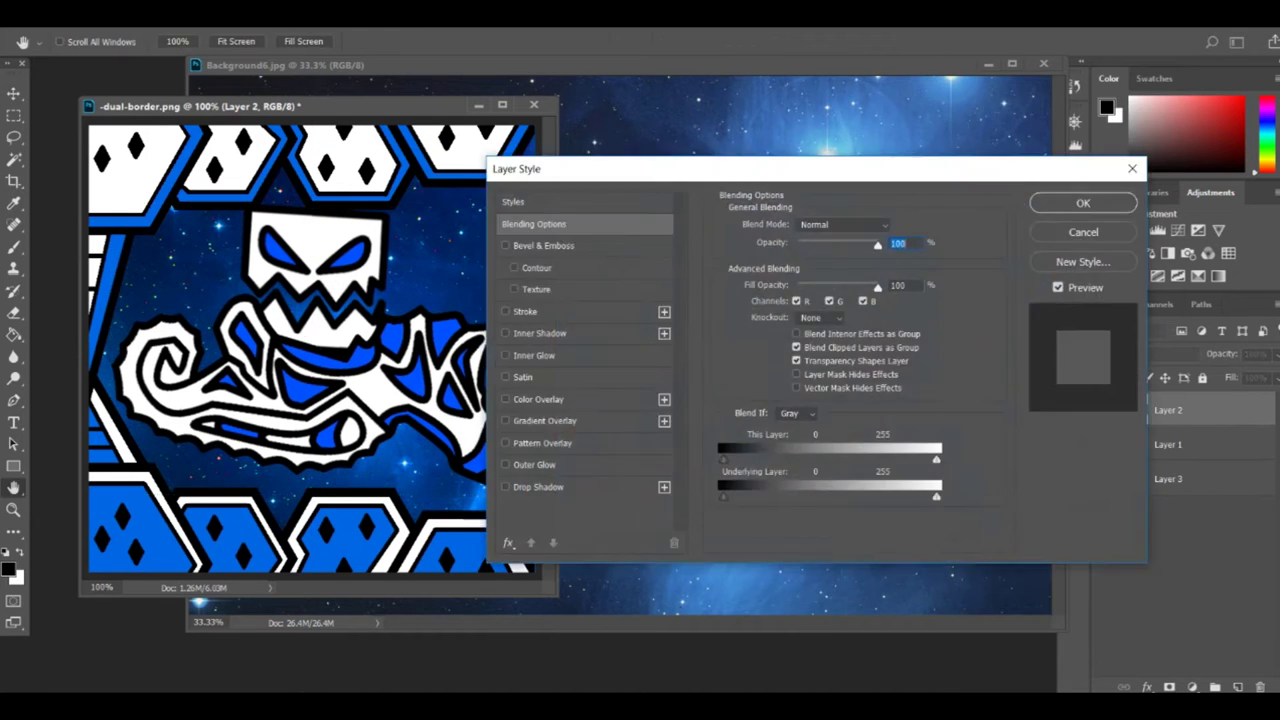
left_click(623, 441)
left_click(852, 261)
left_click(806, 137)
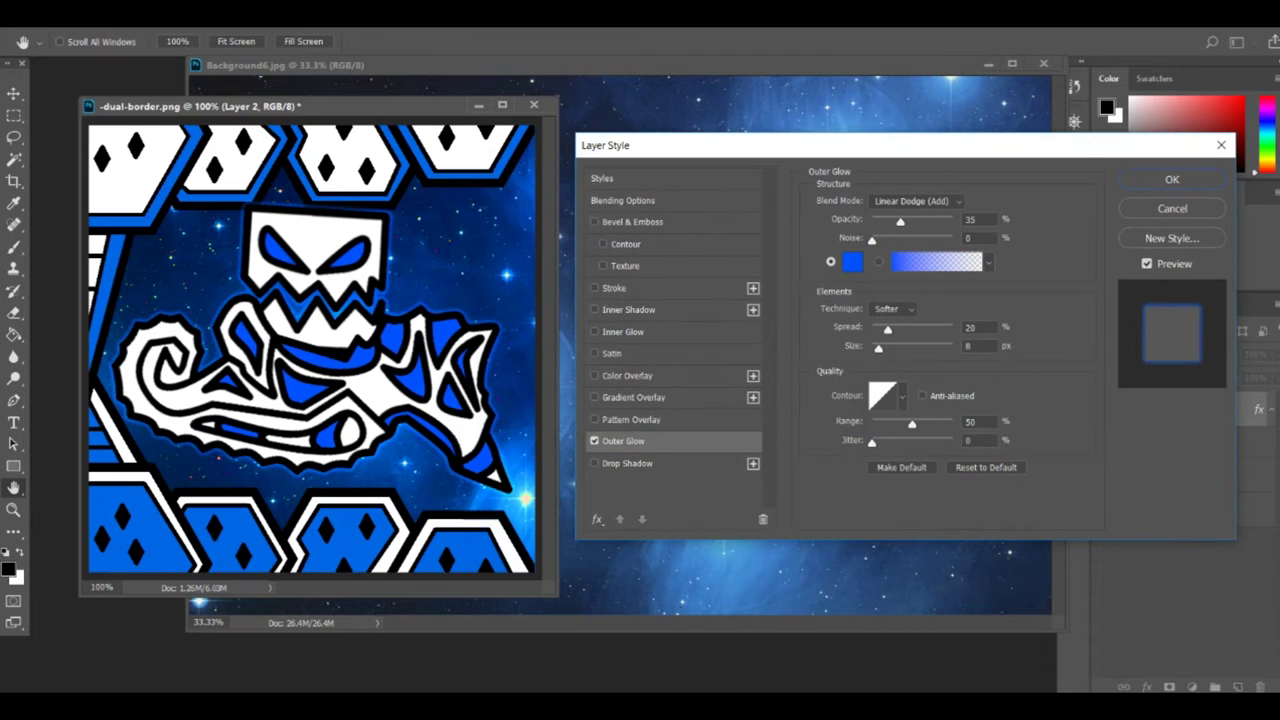
Add a smooth Inner Bevel with a size of 250 px to the character layer and try out different highlight blend modes
left_click(632, 221)
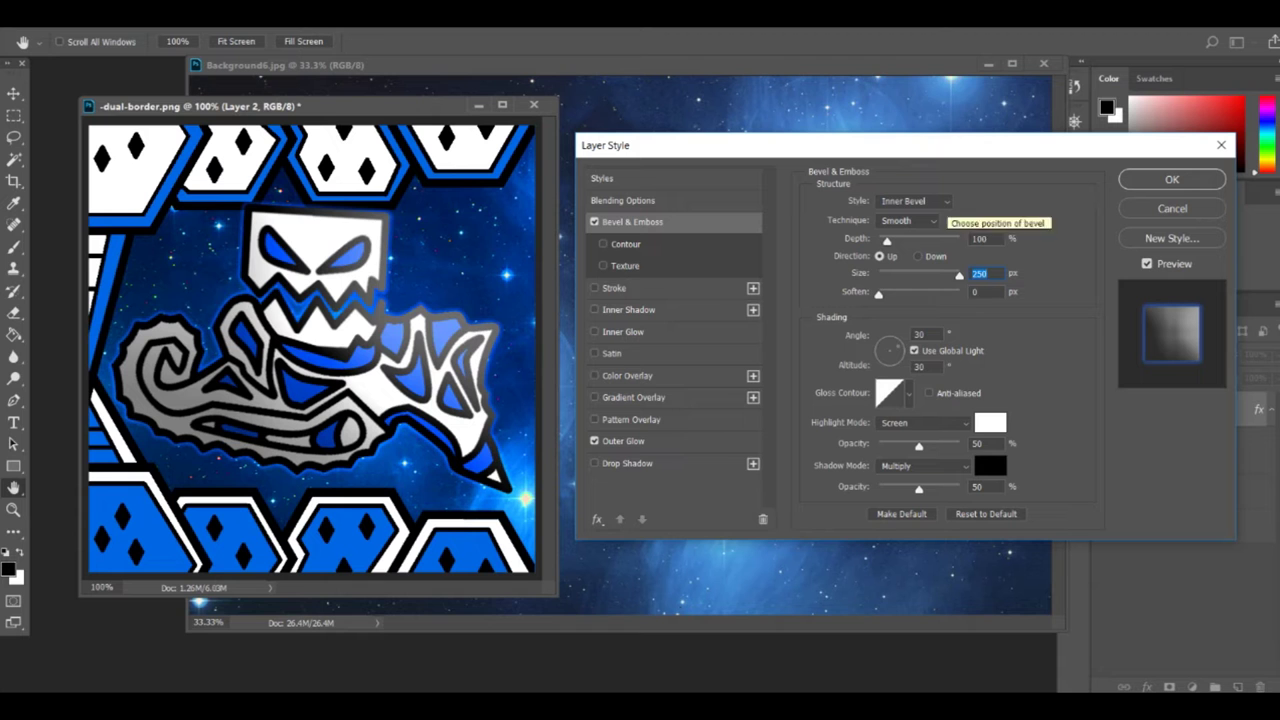
left_click(922, 422)
left_click(911, 164)
left_click(922, 422)
left_click(911, 164)
left_click(922, 422)
left_click(898, 151)
left_click(922, 422)
left_click(898, 138)
left_click(922, 422)
left_click(892, 330)
left_click(922, 422)
left_click(890, 61)
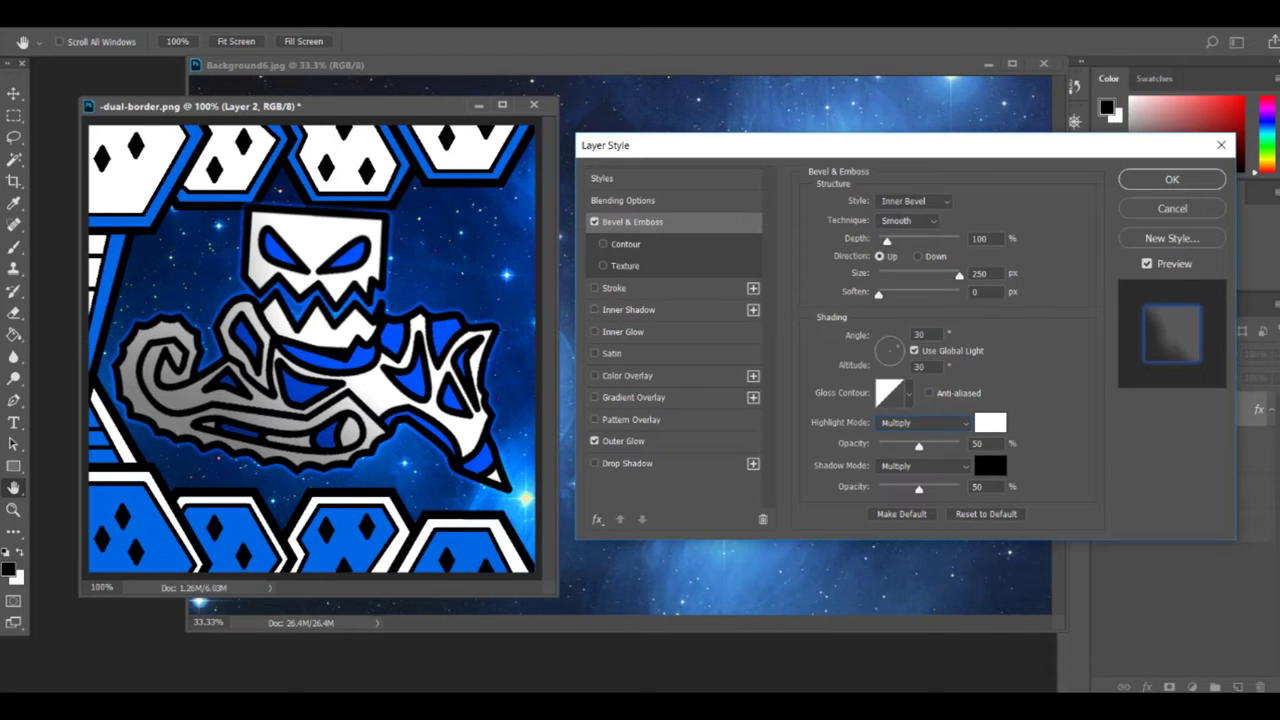
left_click(922, 422)
left_click(895, 48)
Add a black-to-white Gradient Overlay to the character layer with Overlay blend mode at 100% opacity
left_click(633, 397)
left_click(920, 201)
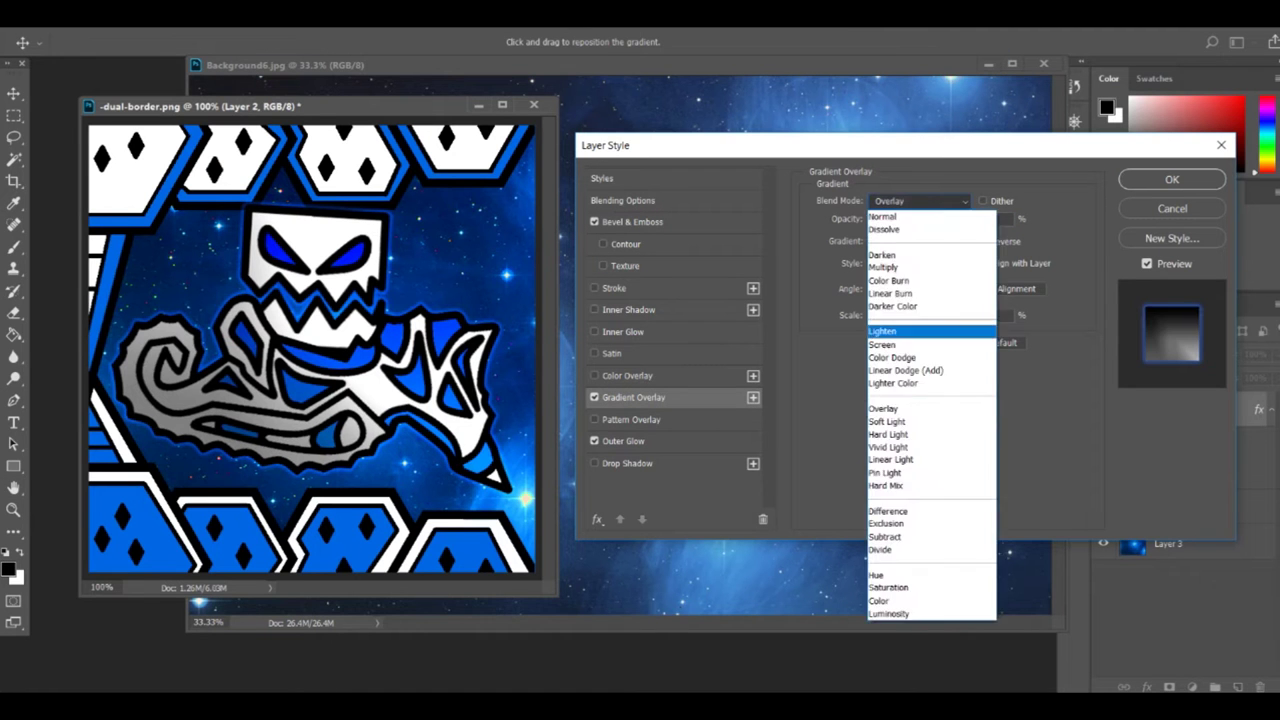
left_click(882, 344)
left_click(920, 201)
left_click(876, 575)
left_click(920, 201)
left_click(882, 408)
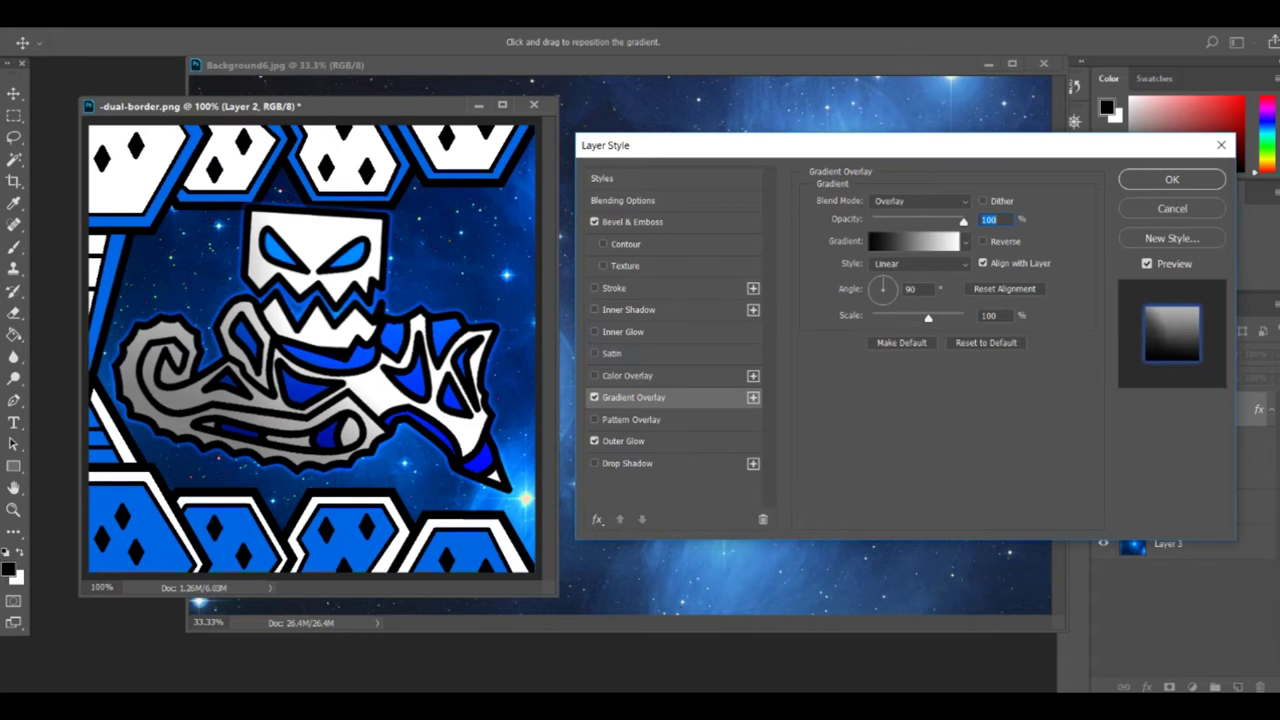
key("Return")
Apply a Bevel & Emboss effect to the hexagon border layer, Layer 1
left_click(1168, 508)
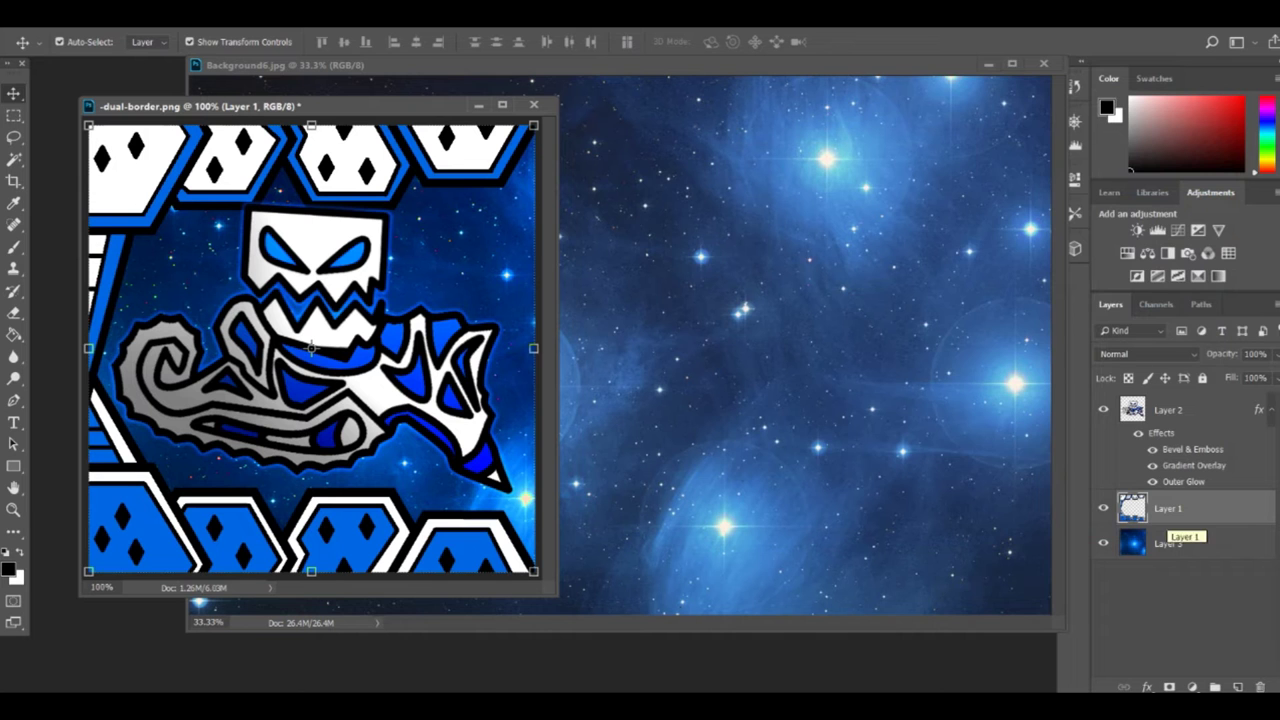
right_click(1168, 508)
left_click(1040, 42)
left_click(920, 201)
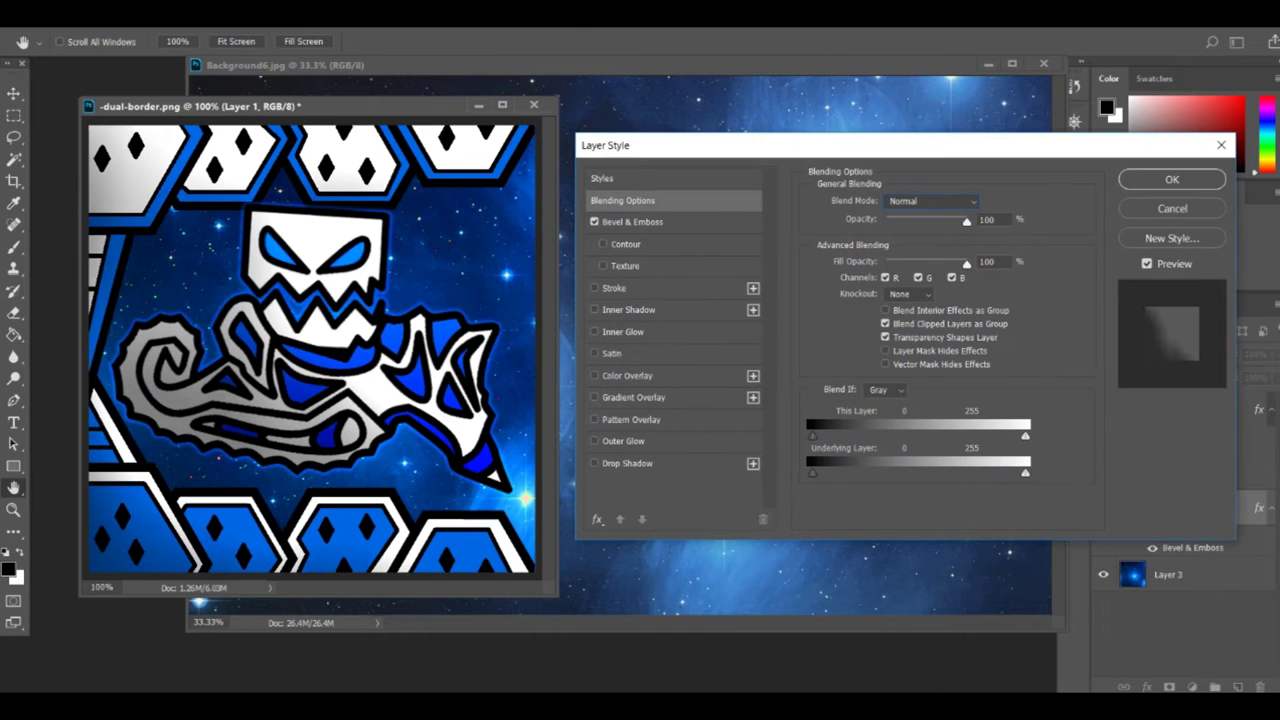
left_click(632, 221)
Add a linear Gradient Overlay to the border layer with Overlay blend mode at 39% opacity
left_click(595, 375)
left_click(595, 375)
left_click(633, 397)
left_click_drag(963, 221, 907, 221)
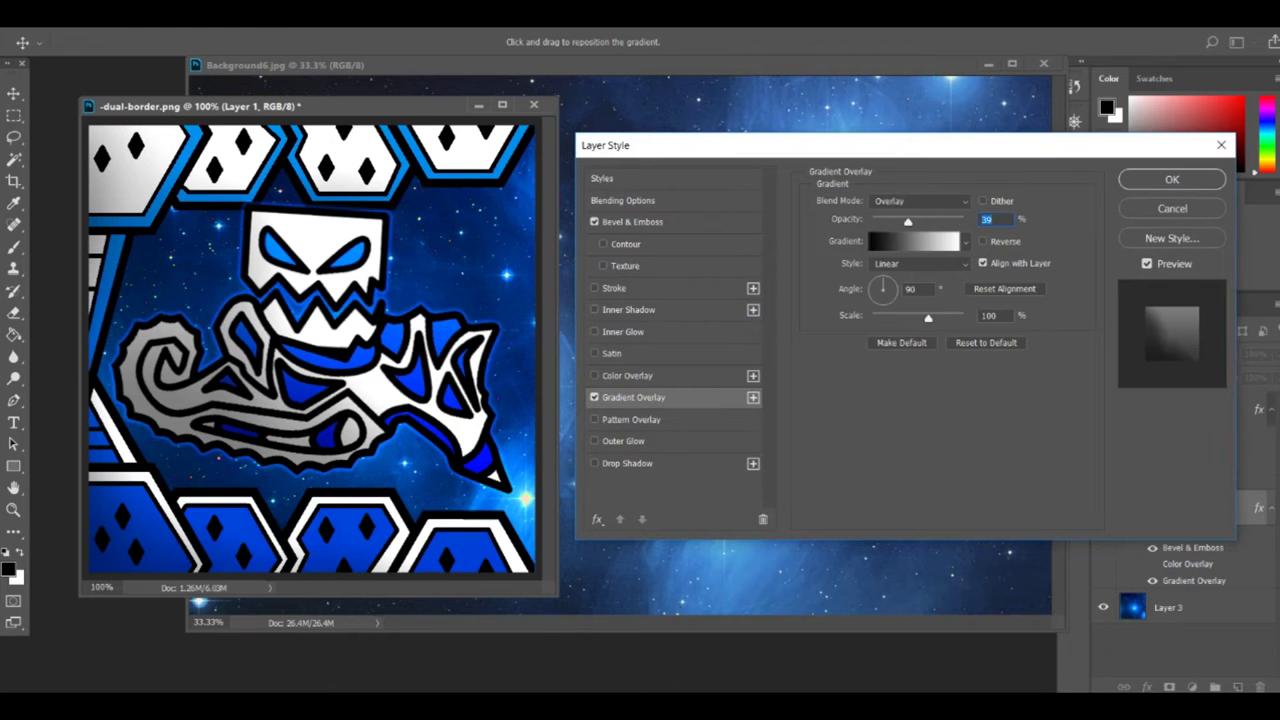
key("Return")
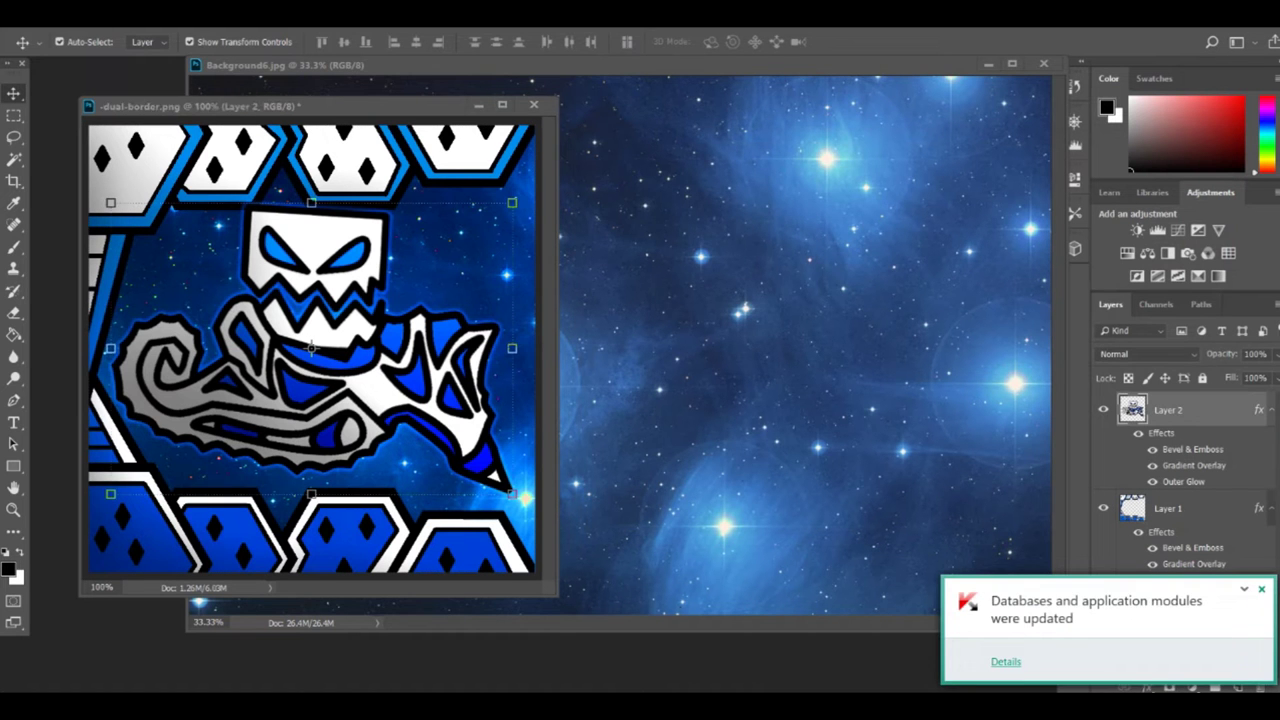
Open Underwater.jpg from the Effects > Themes > Ocean folder of NYLO GFX PACK v2
left_click(40, 14)
left_click(60, 46)
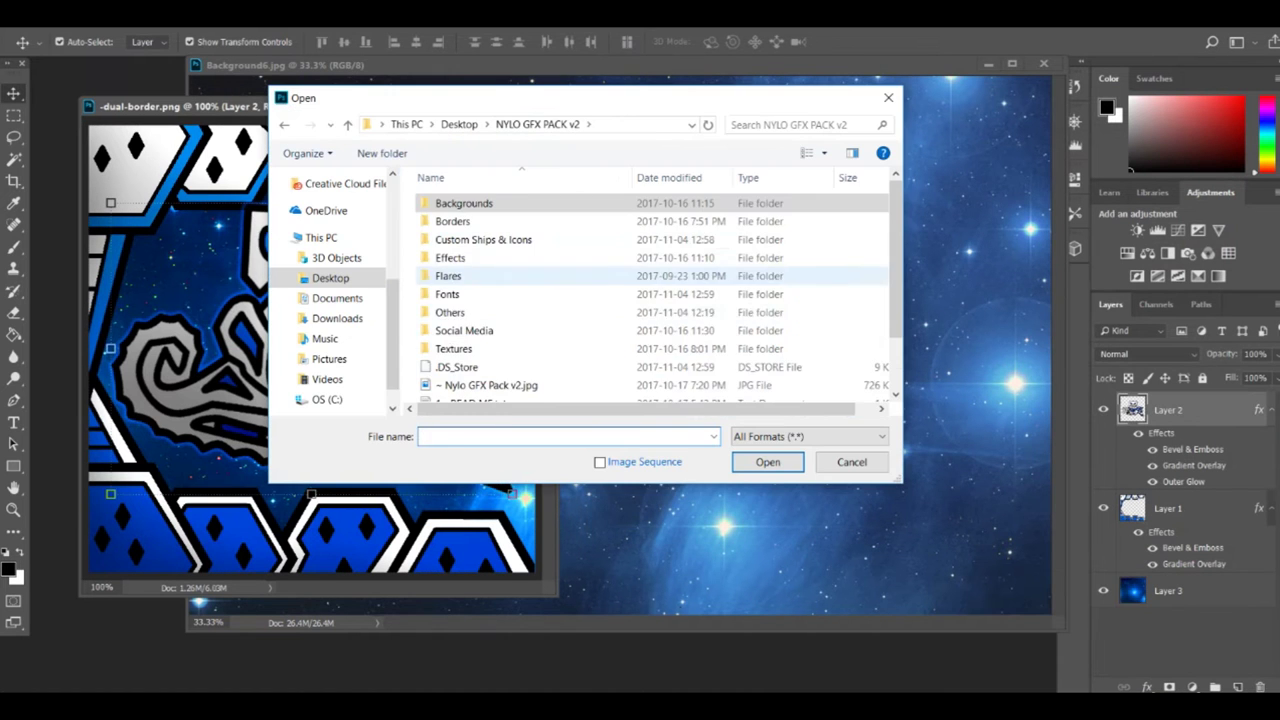
double_click(450, 258)
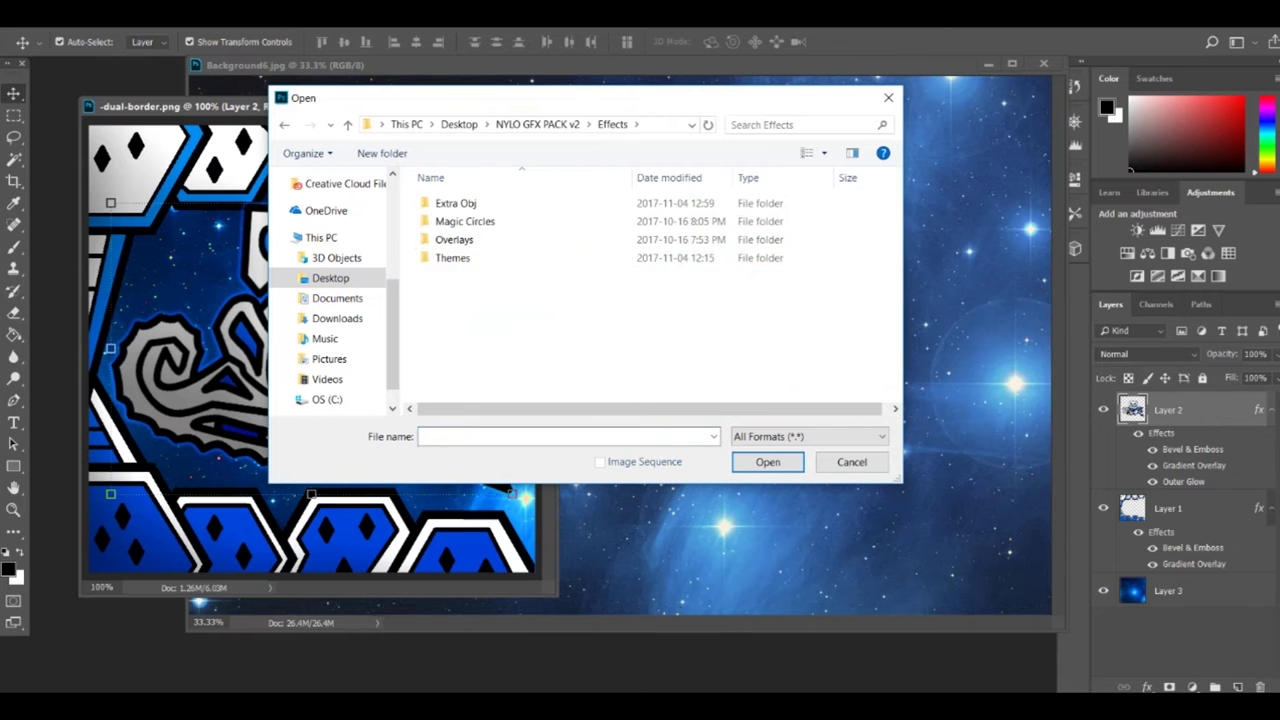
double_click(450, 257)
double_click(450, 221)
double_click(847, 330)
Copy the underwater image into the -dual-border document and stretch it over the whole canvas
left_click_drag(150, 108, 500, 148)
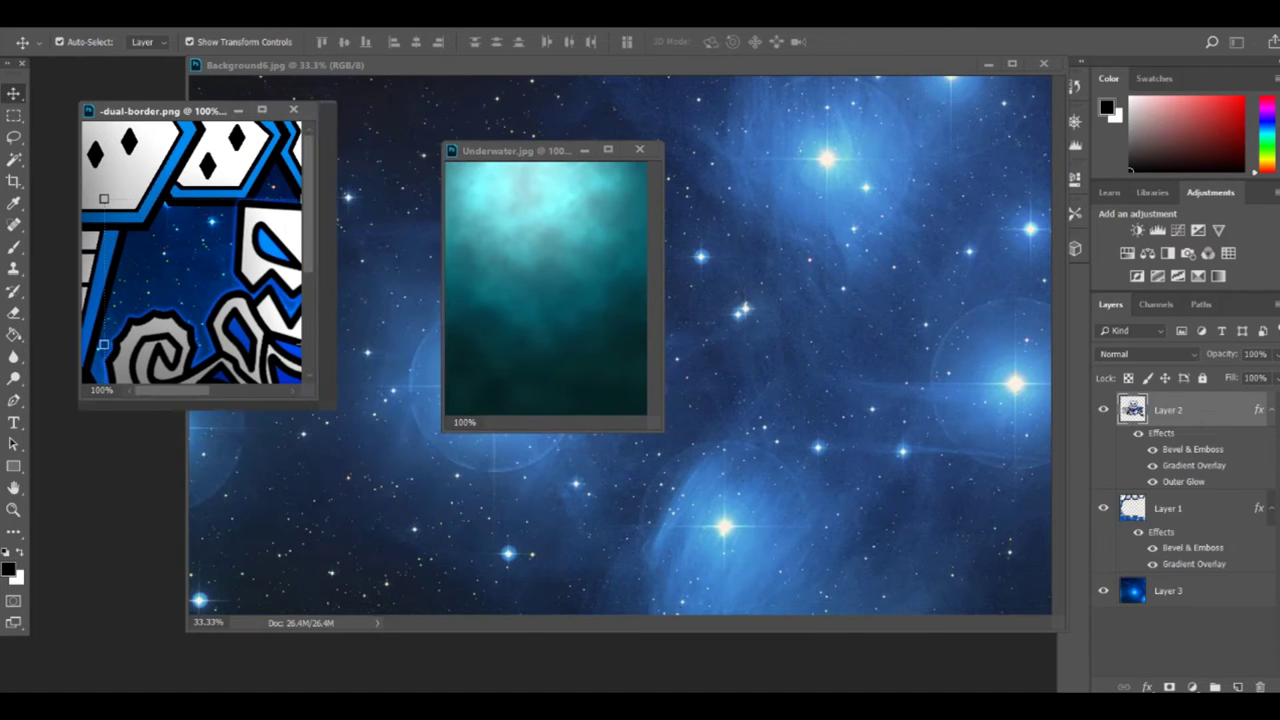
left_click_drag(590, 150, 700, 156)
left_click_drag(717, 290, 190, 250)
left_click_drag(294, 384, 517, 551)
Close the Underwater.jpg and Background6.jpg documents, keeping only the -dual-border document open
left_click(812, 155)
left_click(606, 280)
key("ctrl+w")
key("ctrl+w")
left_click_drag(200, 110, 246, 92)
Shift the underwater layer to blue with Hue/Saturation, using hue 24 and saturation 100
key("alt+l")
key("Left")
key("j")
key("h")
key("Return")
key("Tab")
type("100")
key("shift+Tab")
type("24")
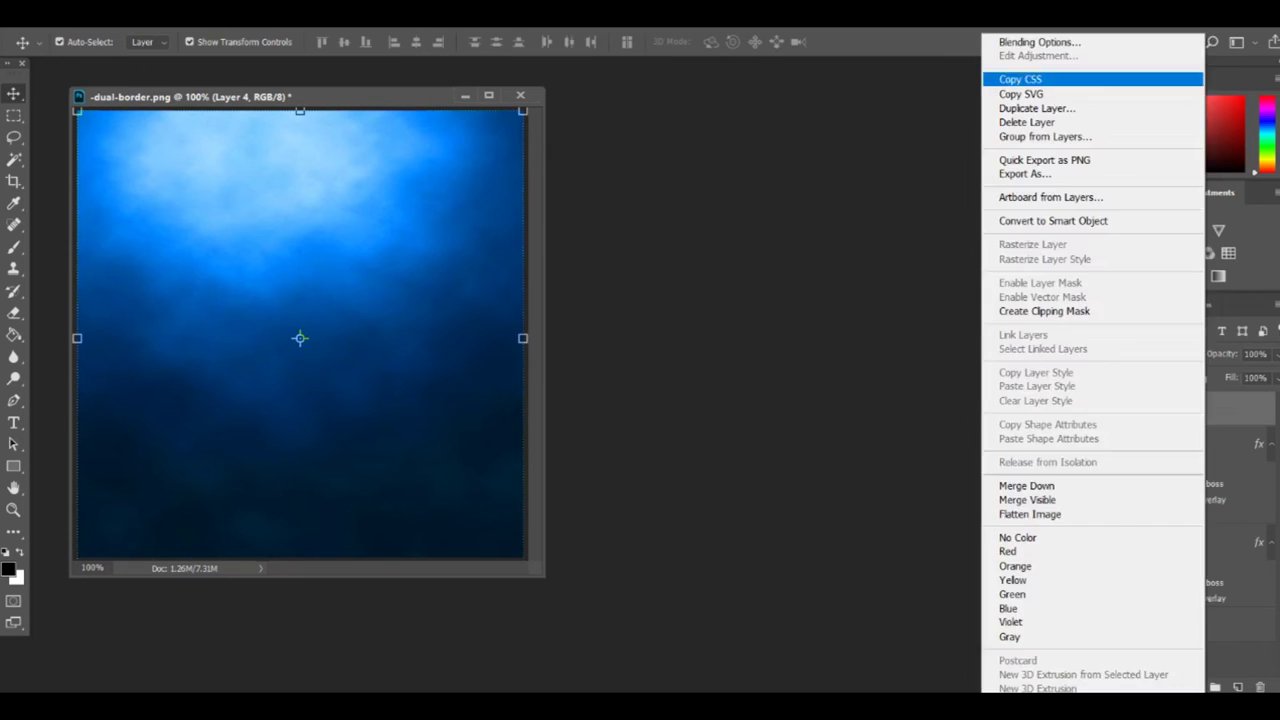
Compare several blend modes for the underwater layer and set it to Overlay at 44% opacity
left_click(1030, 40)
left_click(932, 201)
left_click(945, 382)
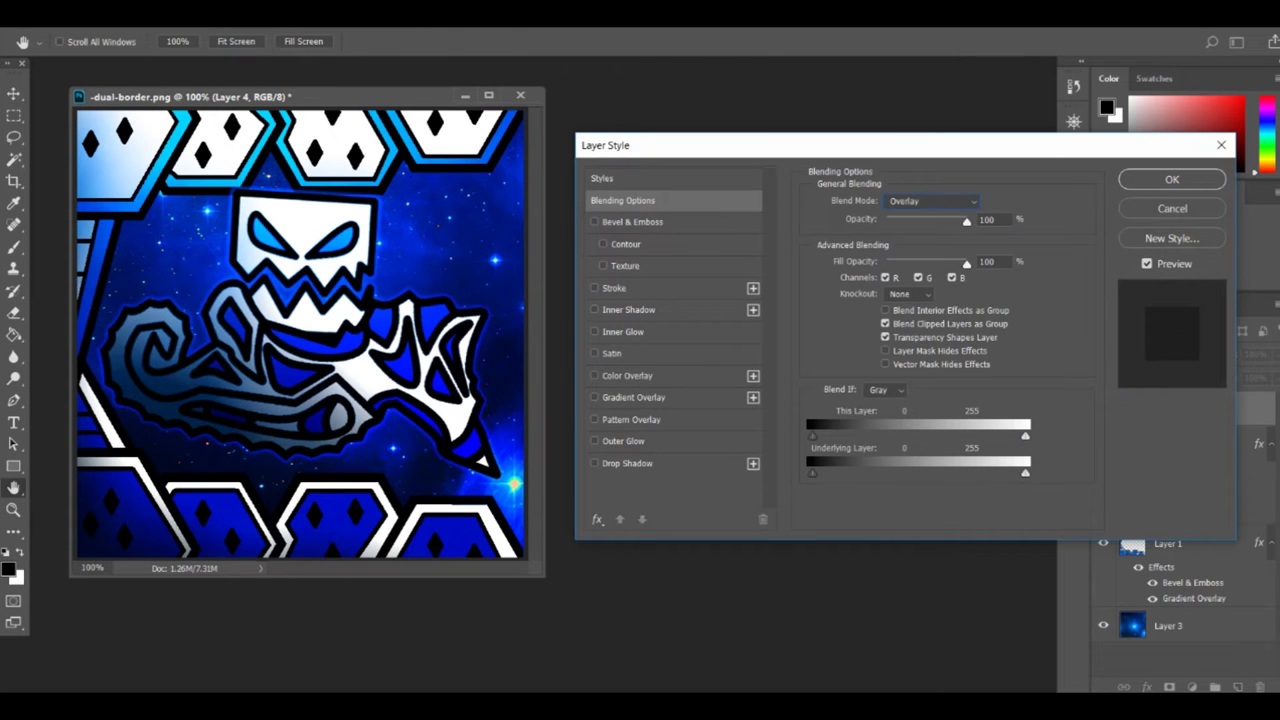
left_click(932, 201)
left_click(930, 571)
left_click(932, 201)
left_click(930, 603)
left_click(932, 201)
left_click(910, 303)
left_click(932, 201)
left_click(930, 260)
left_click(932, 201)
left_click(930, 382)
left_click_drag(966, 221, 928, 221)
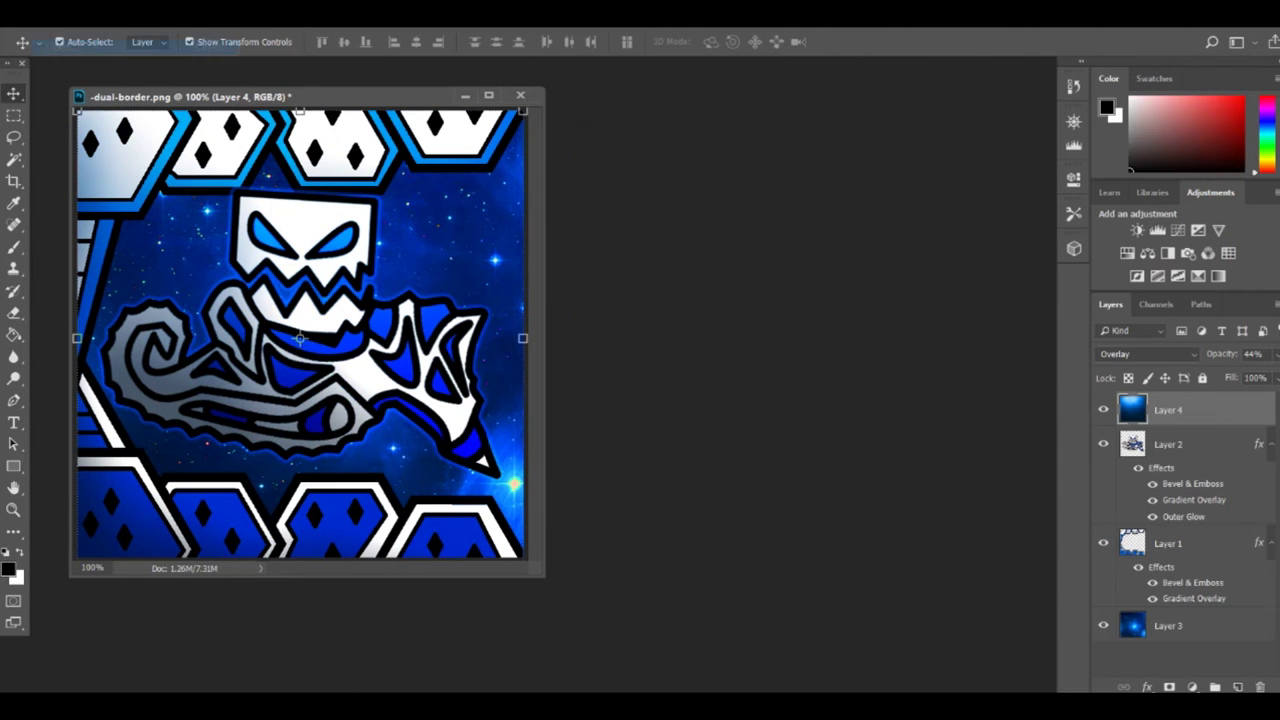
Open Ocean Lights 2.jpg from the Ocean theme folder
key("ctrl+o")
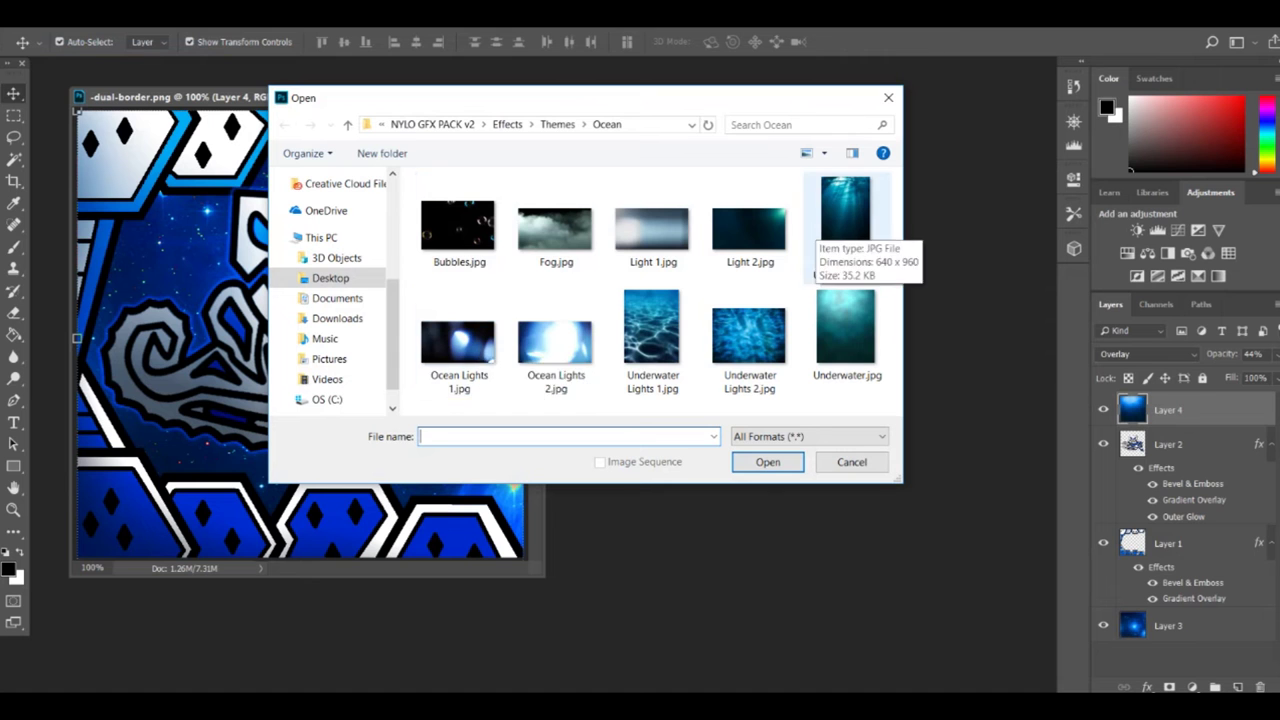
double_click(554, 340)
key("Return")
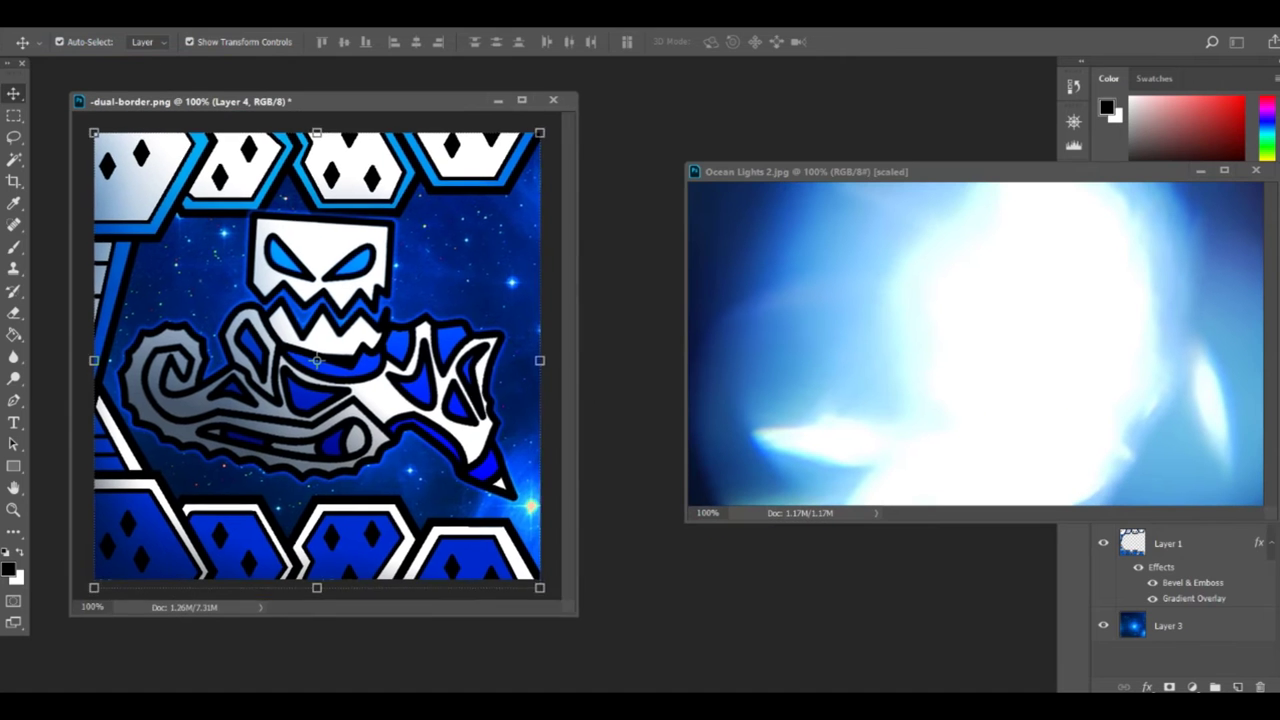
Copy the ocean lights image into the -dual-border document and stretch it to fill the canvas
left_click_drag(760, 320, 300, 351)
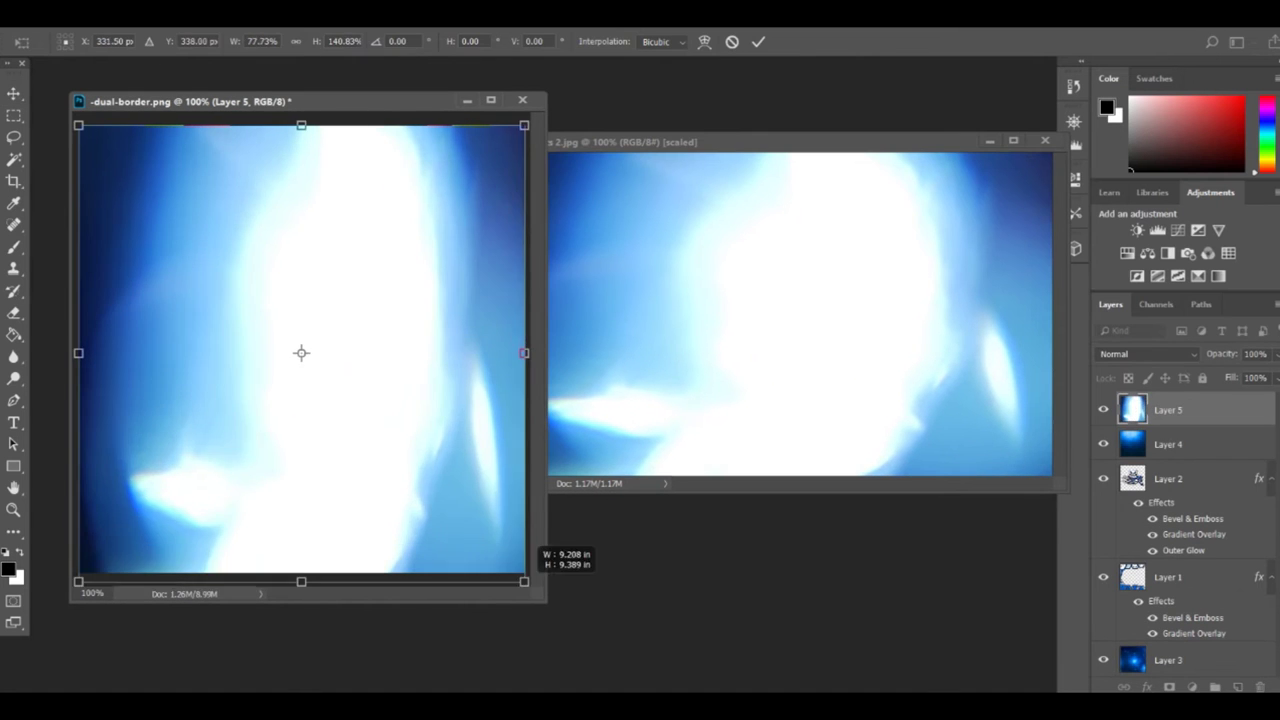
left_click_drag(78, 448, 186, 570)
left_click_drag(186, 346, 77, 346)
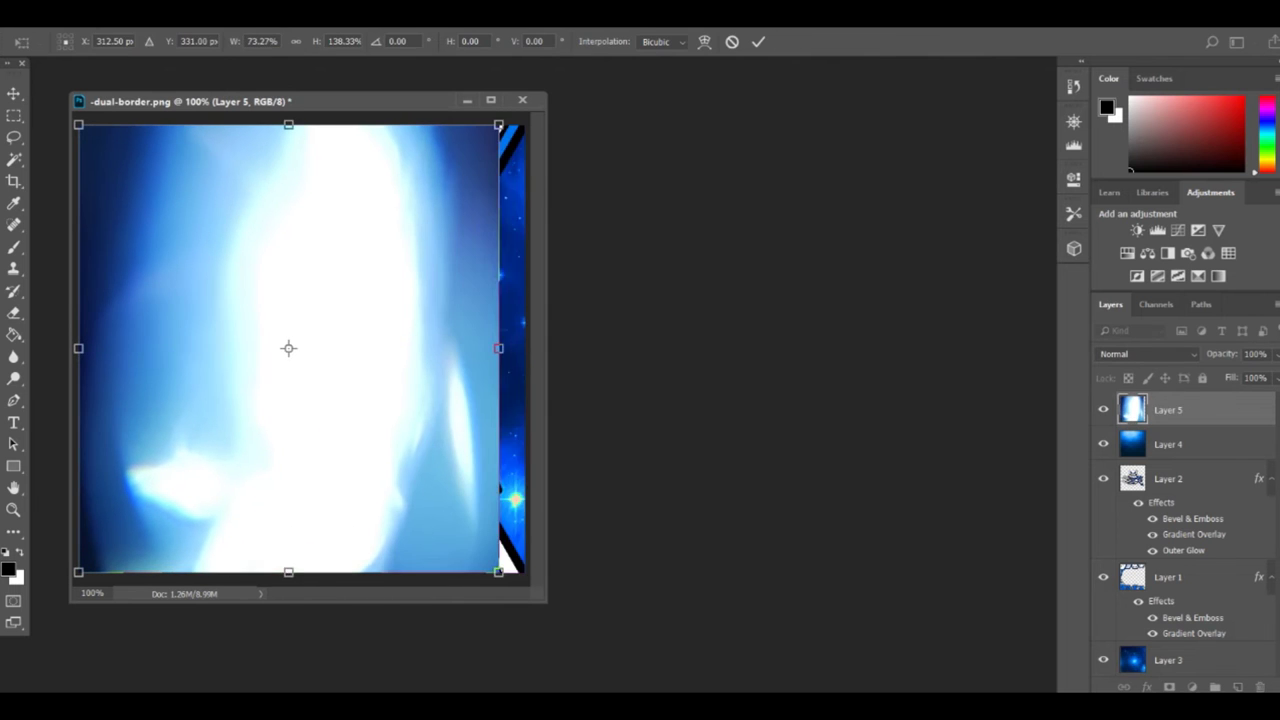
left_click_drag(500, 346, 524, 346)
left_click(13, 93)
key("Return")
Set the ocean lights layer to Overlay blend mode at 34% opacity
double_click(1220, 410)
left_click(932, 201)
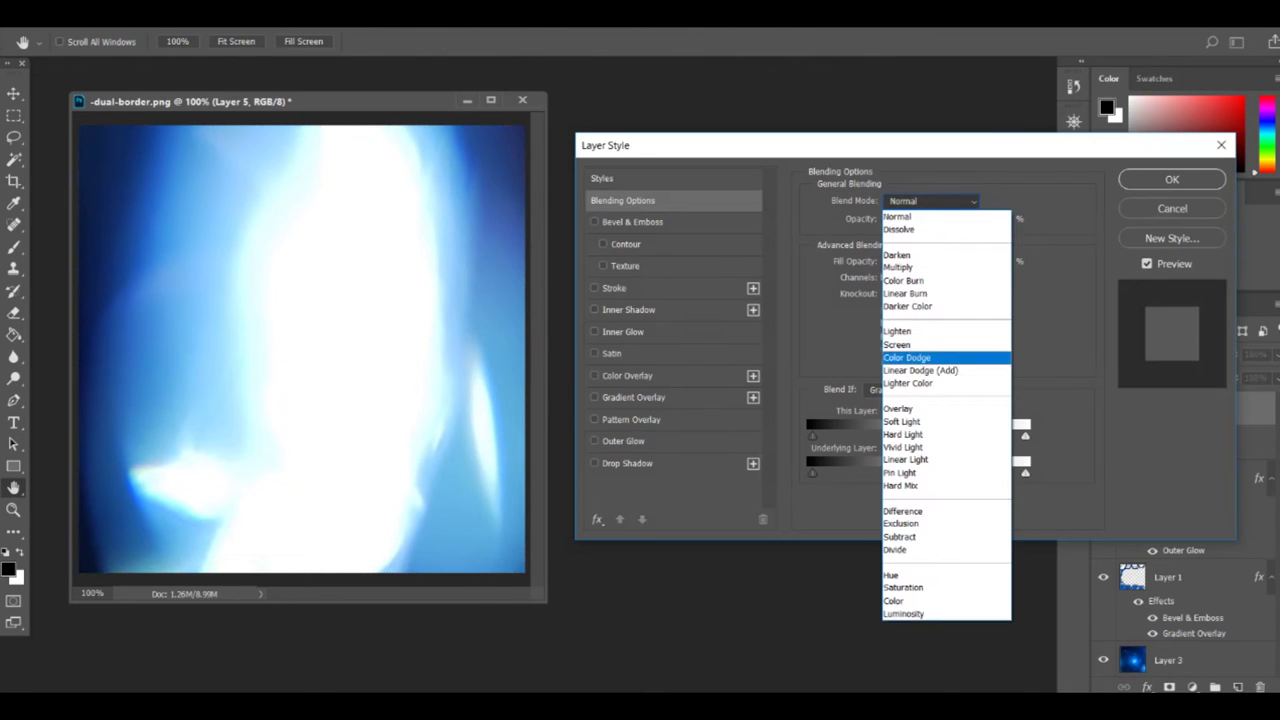
left_click(925, 390)
left_click_drag(966, 221, 907, 221)
key("Return")
Browse the GFX pack folders on the Desktop and open Overlay4.png from BlitzFX Pack > Overlays
key("ctrl+o")
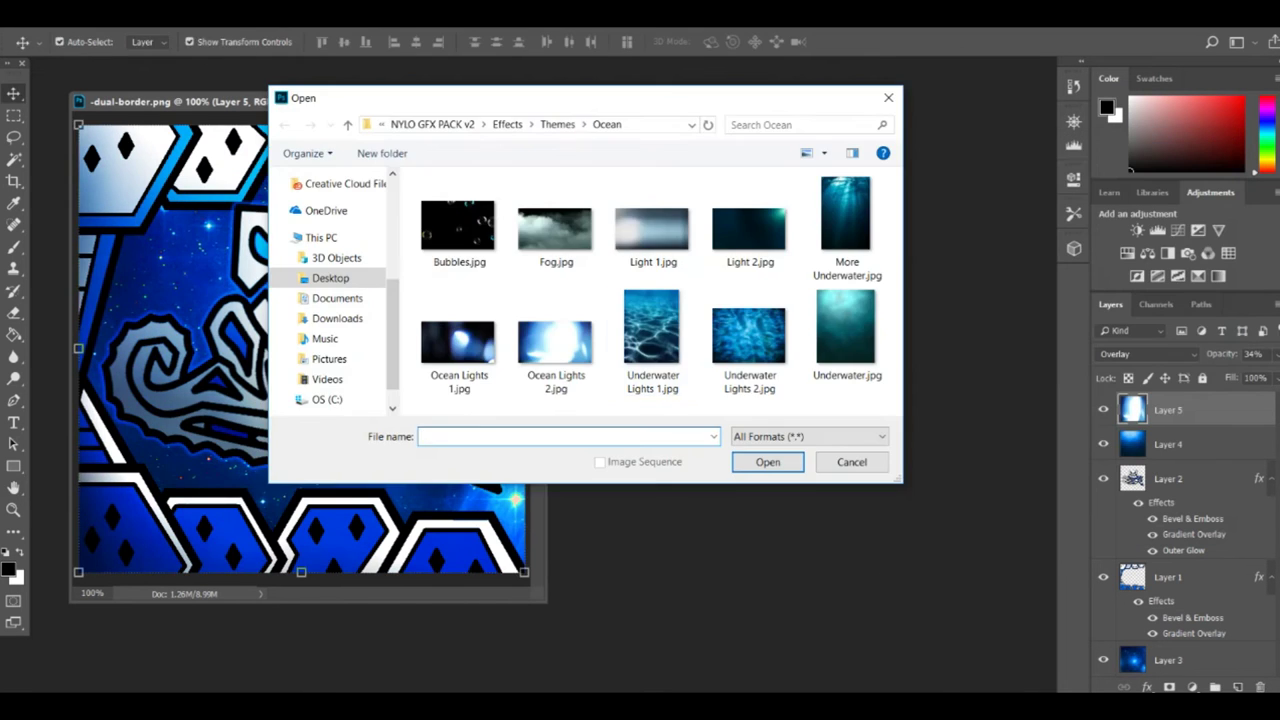
key("alt+Up")
key("alt+Up")
key("alt+Up")
key("alt+Up")
double_click(488, 325)
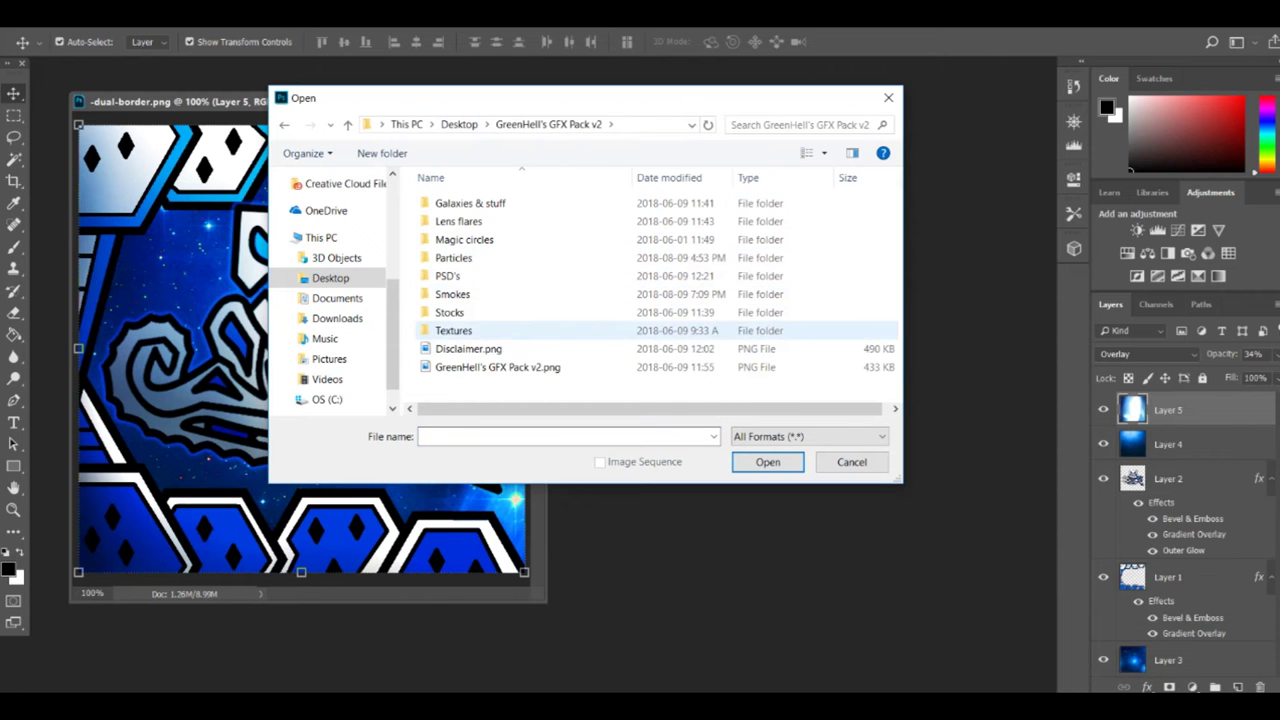
key("alt+Up")
double_click(470, 310)
scroll(490, 358, "down", 2)
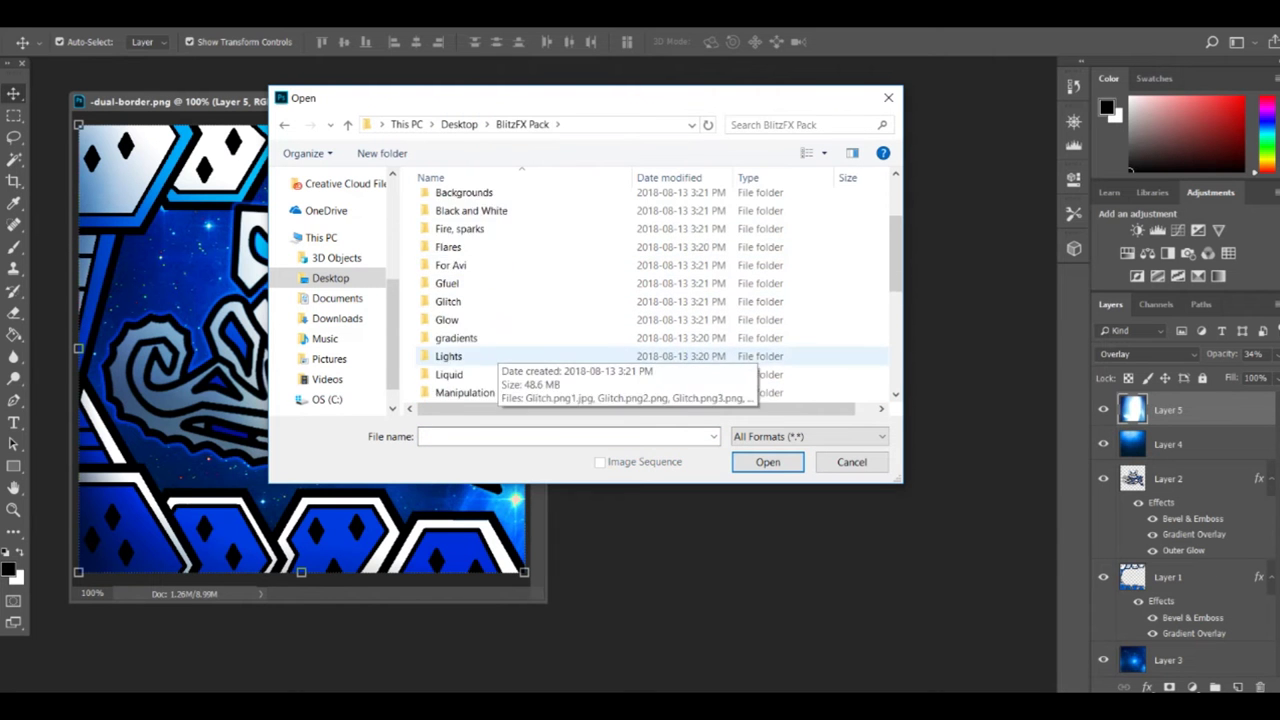
double_click(454, 338)
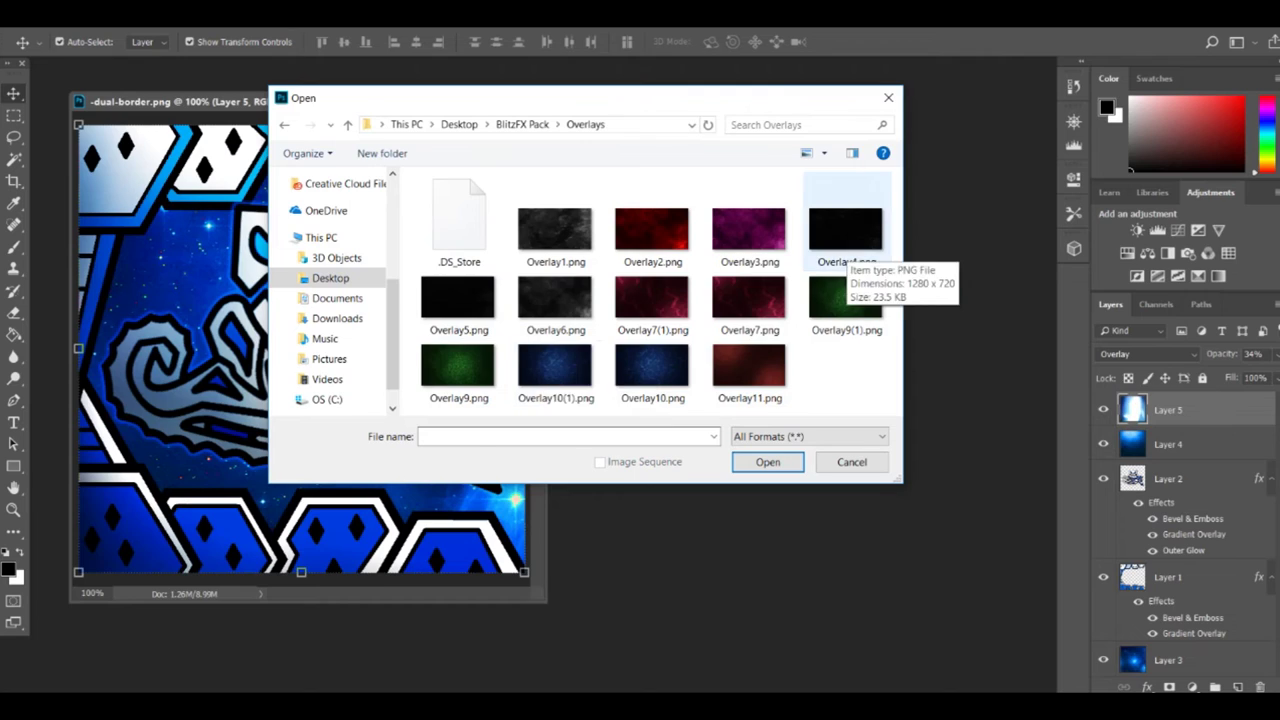
double_click(845, 235)
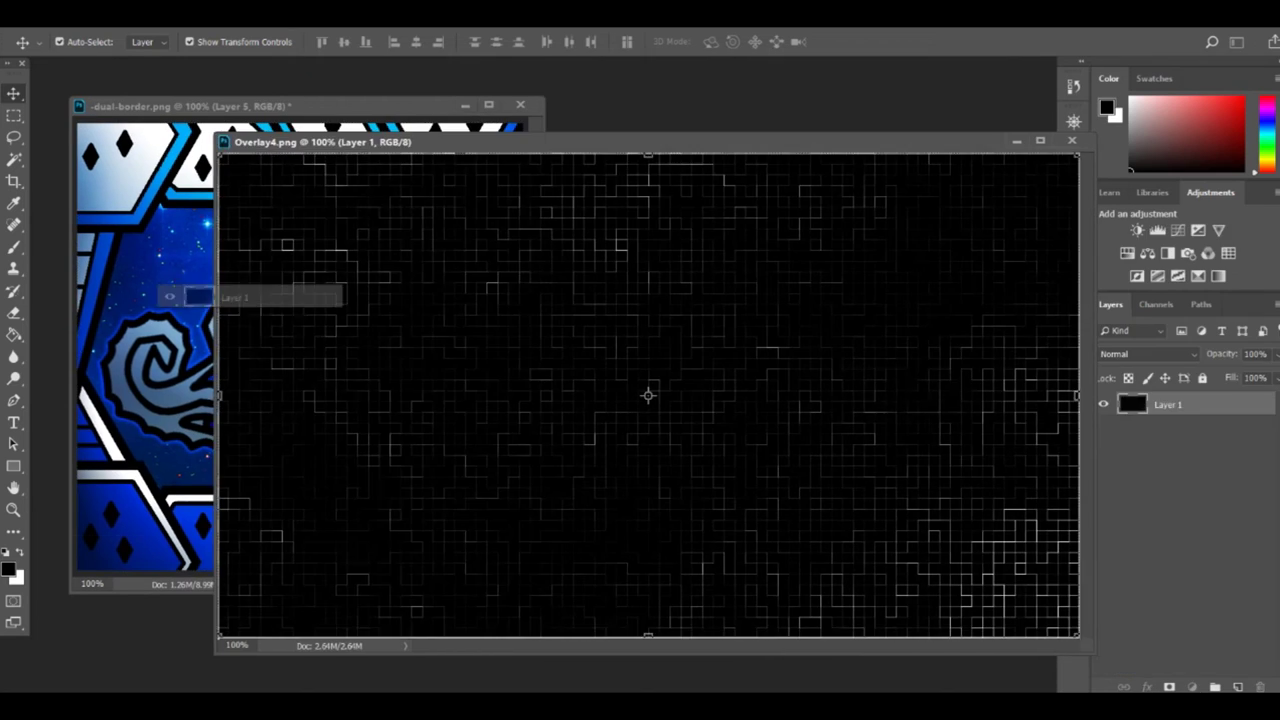
Close Overlay4.png after copying its grid texture into the -dual-border document, and scale the texture to the canvas
key("ctrl+w")
key("ctrl+t")
left_click_drag(80, 114, 135, 174)
left_click_drag(141, 250, 224, 300)
left_click_drag(371, 523, 523, 569)
left_click(14, 93)
key("Return")
Set the grid texture layer to Overlay blend mode at 47% opacity
double_click(1168, 410)
left_click(932, 201)
left_click(915, 394)
left_click_drag(1010, 220, 953, 220)
key("Return")
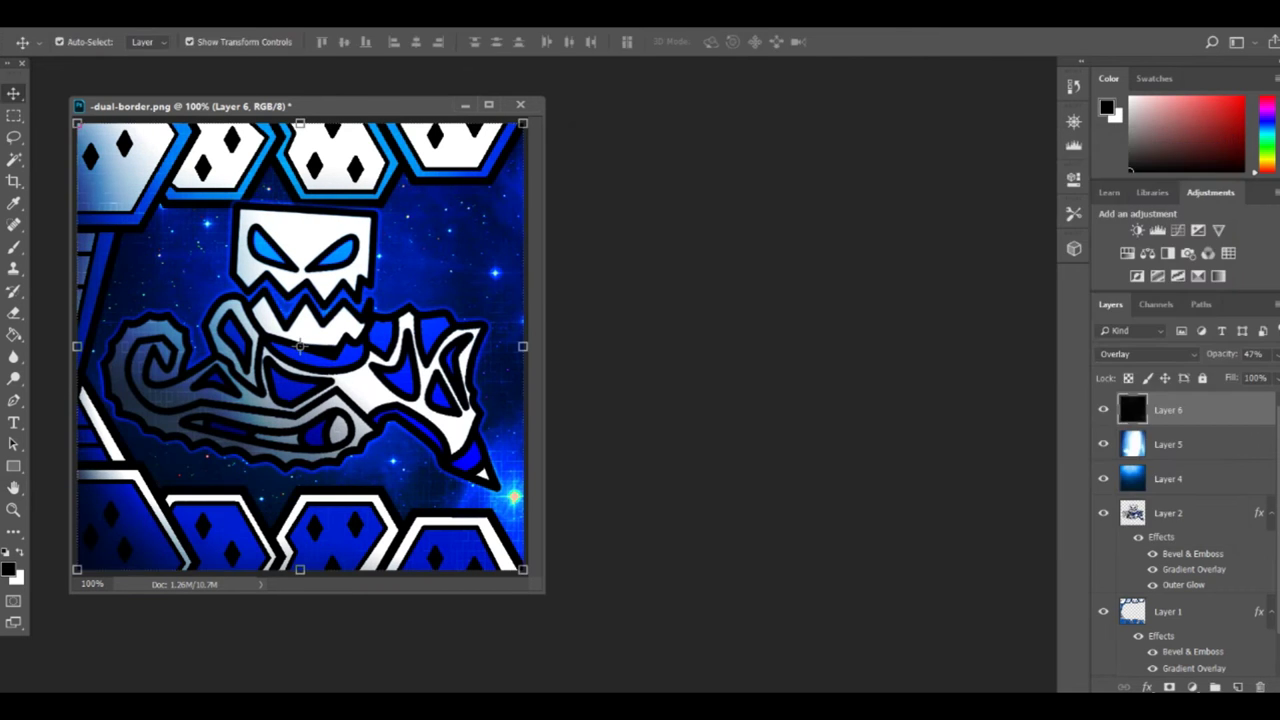
Look through the Textures, Others and Flares folders of NYLO GFX PACK v2 for a further overlay image
key("ctrl+o")
scroll(610, 330, "down", 3)
double_click(610, 330)
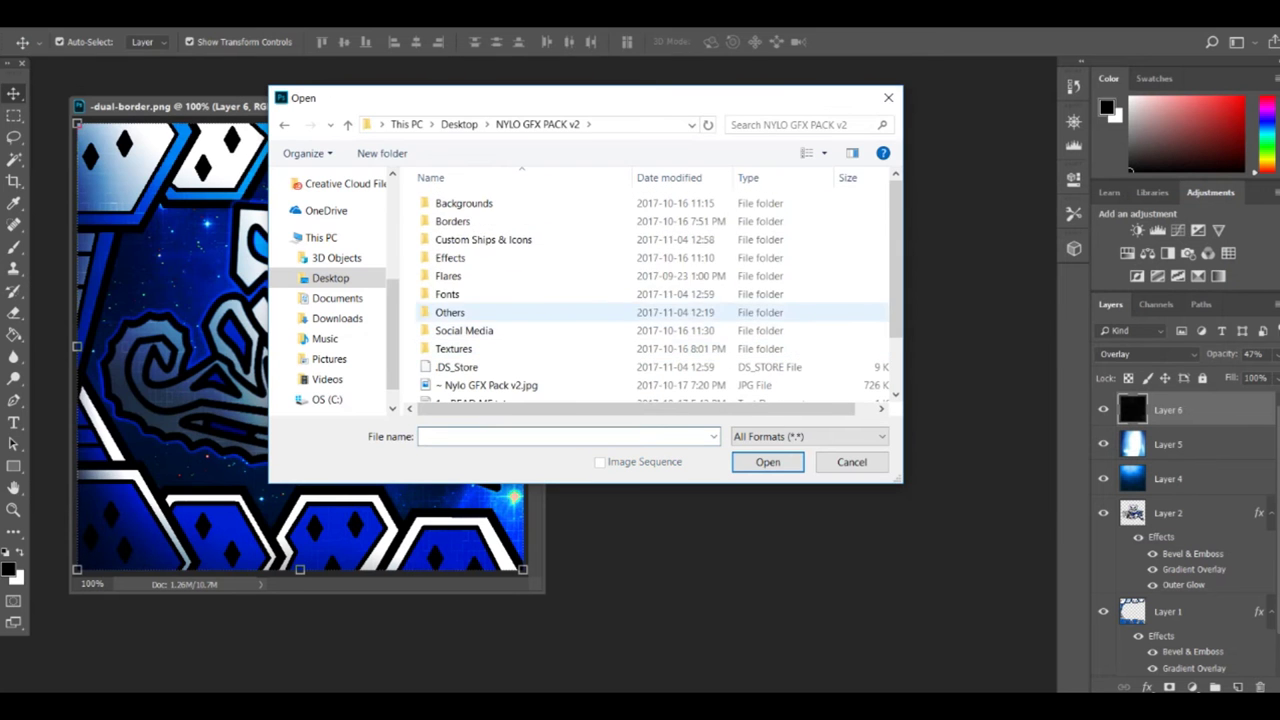
double_click(453, 348)
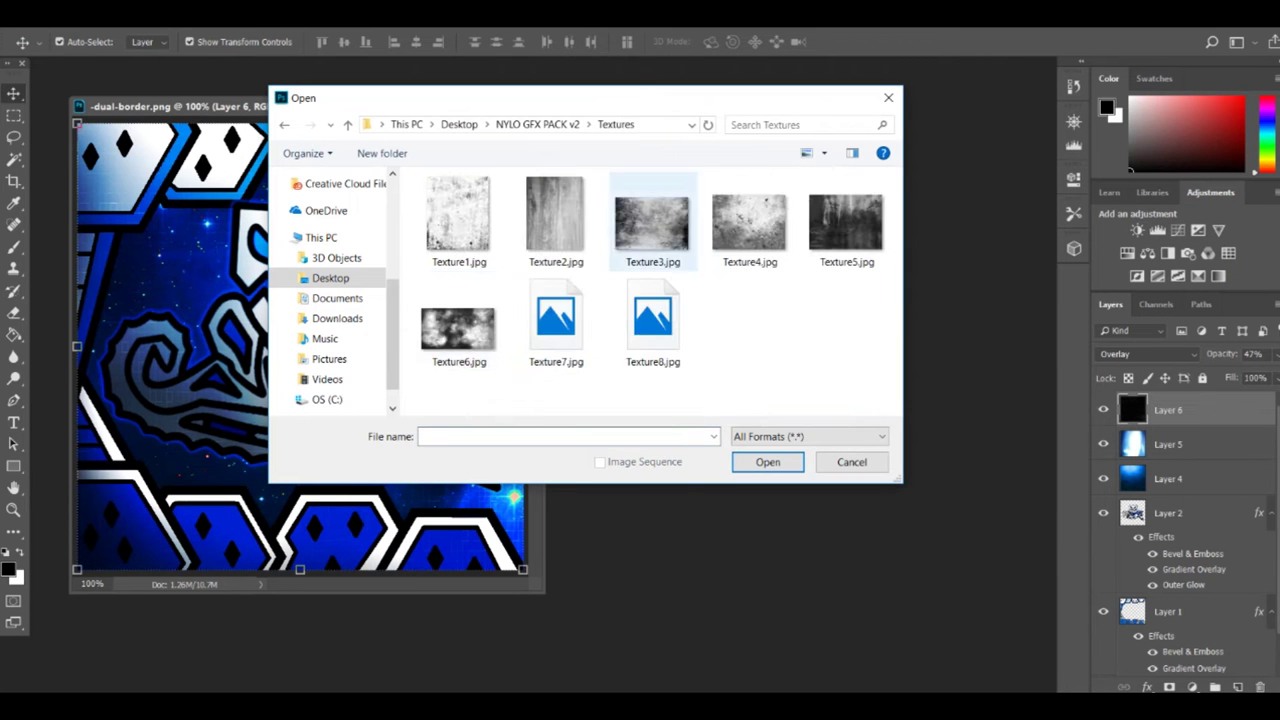
left_click(537, 124)
double_click(450, 312)
left_click(537, 124)
double_click(448, 276)
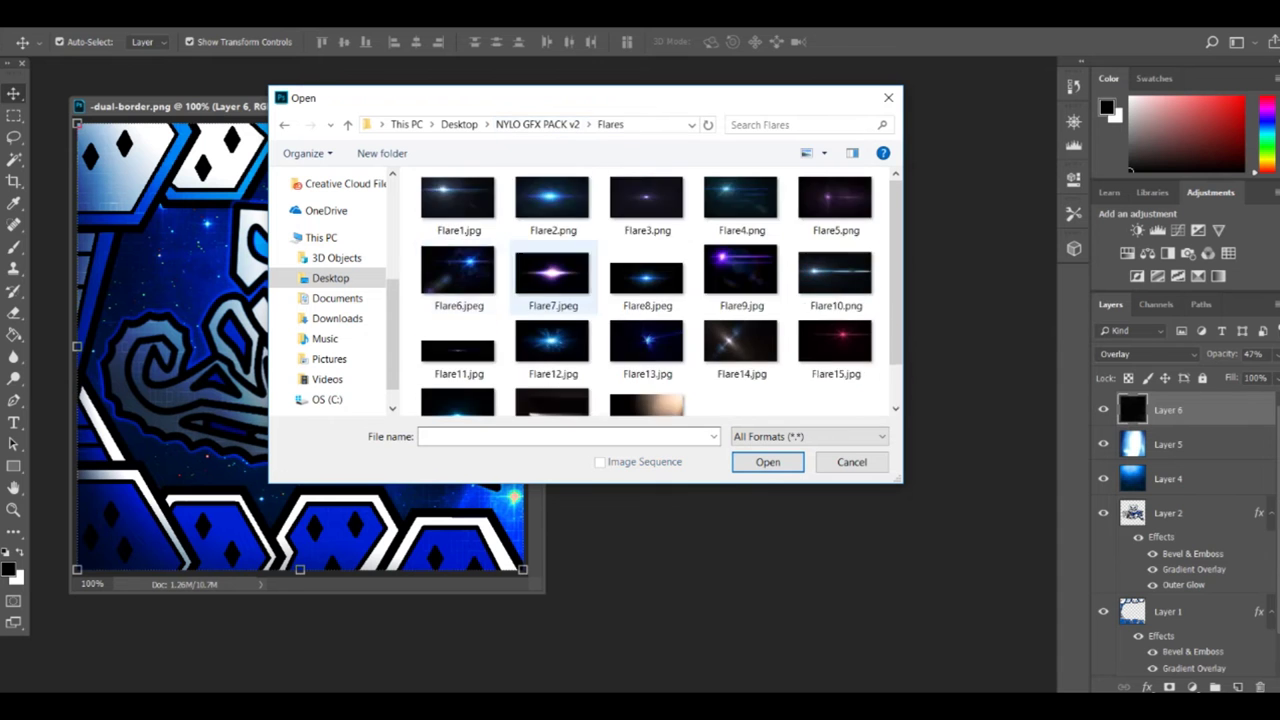
Open Overlay4.jpg from NYLO GFX PACK v2 > Effects > Overlays
left_click(537, 124)
double_click(450, 257)
left_click(454, 239)
double_click(454, 239)
double_click(837, 210)
Copy the grey cloud texture into the -dual-border document, scale it to the canvas and close Overlay4.jpg
left_click_drag(700, 320, 257, 298)
left_click_drag(425, 467, 535, 578)
key("Return")
left_click(874, 146)
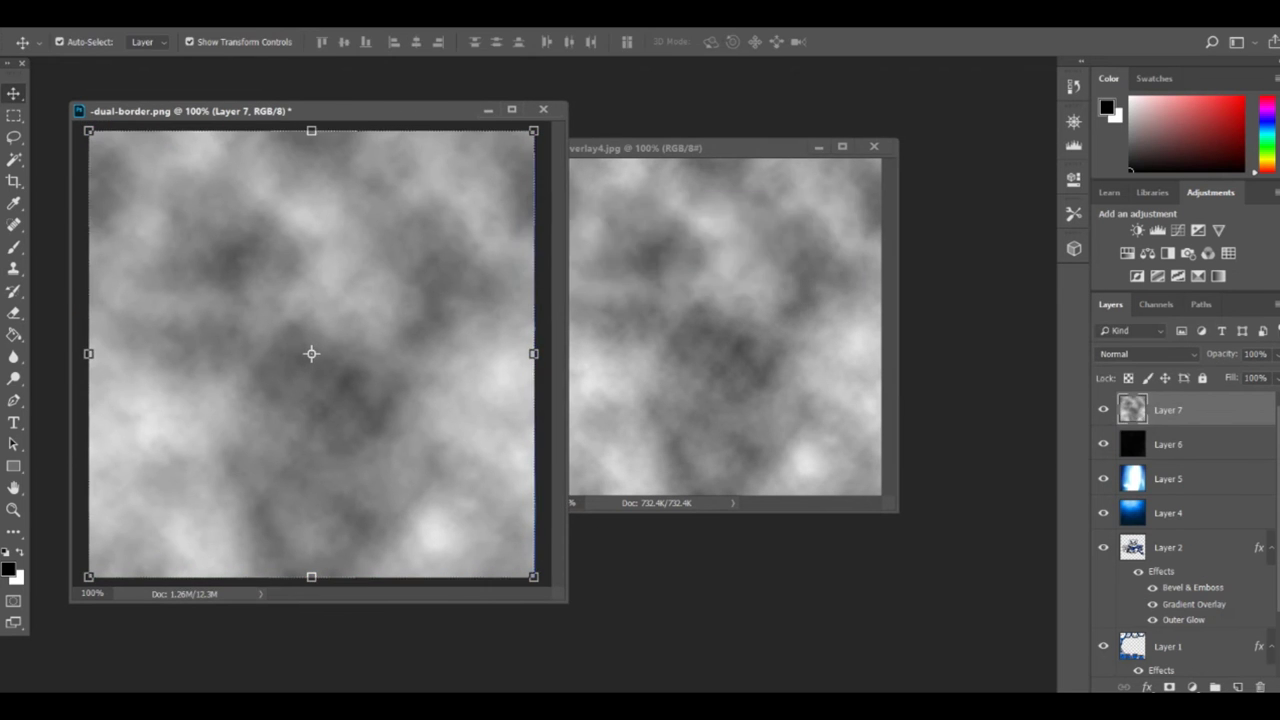
Set the cloud texture layer (Layer 7) to Overlay blend mode
double_click(1200, 410)
left_click(930, 201)
left_click(900, 408)
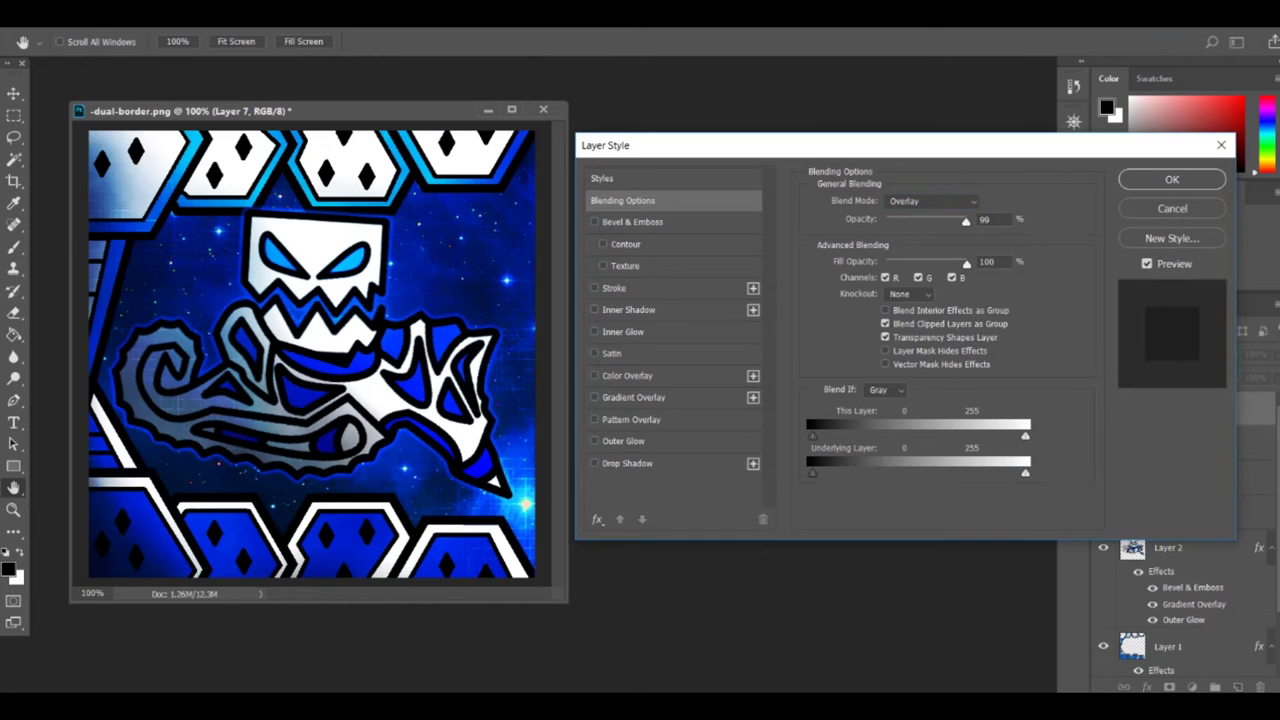
key("Return")
Open Smoke (12).png from GreenHell's GFX Pack v2 > Smokes, copy the smoke into the -dual-border document and close the source file
left_click(30, 8)
left_click(86, 45)
left_click(488, 124)
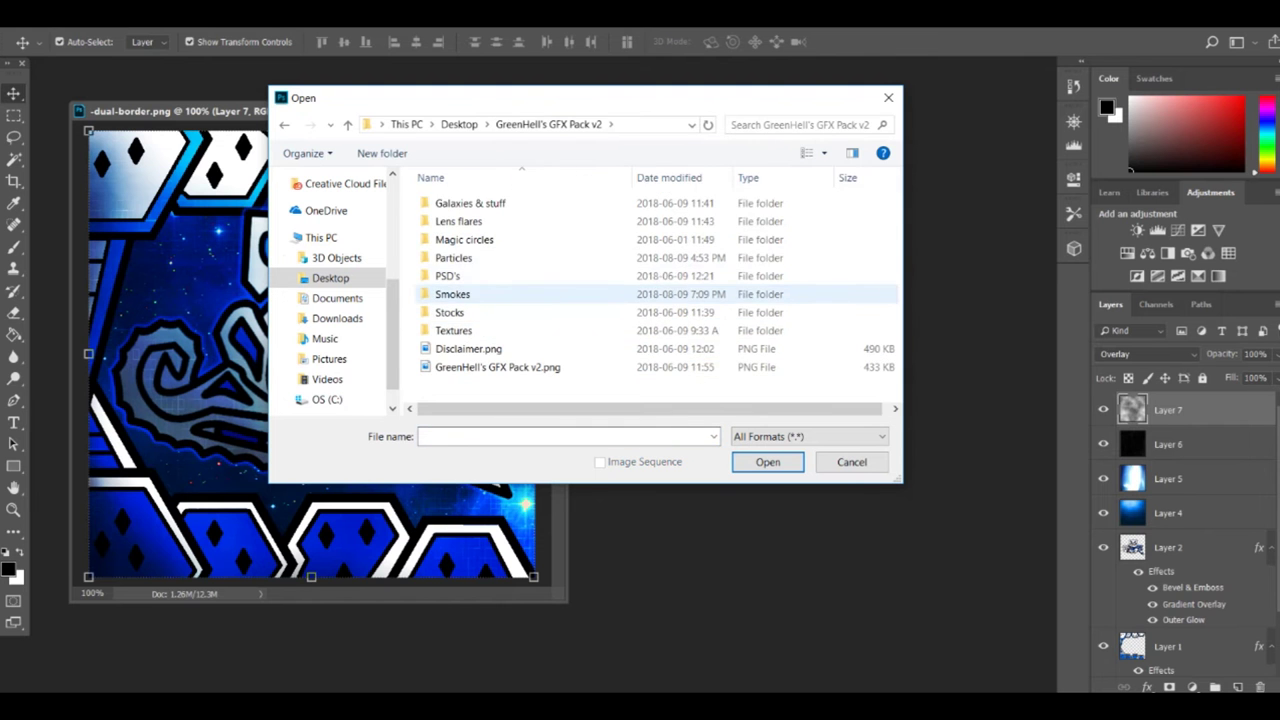
double_click(749, 294)
double_click(459, 350)
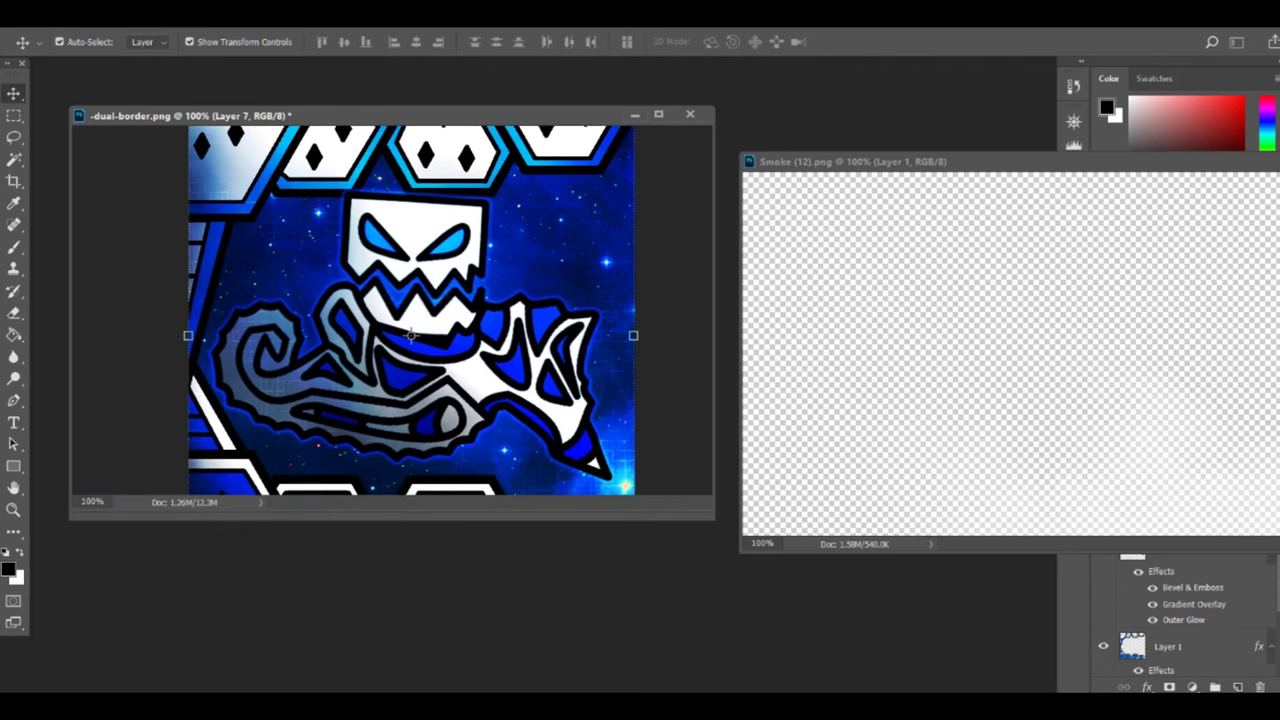
left_click_drag(914, 360, 245, 460)
left_click(1091, 160)
Try several blend modes on the smoke layer (Layer 8) and settle on Color
double_click(1195, 410)
left_click(930, 200)
left_click(907, 383)
left_click(930, 200)
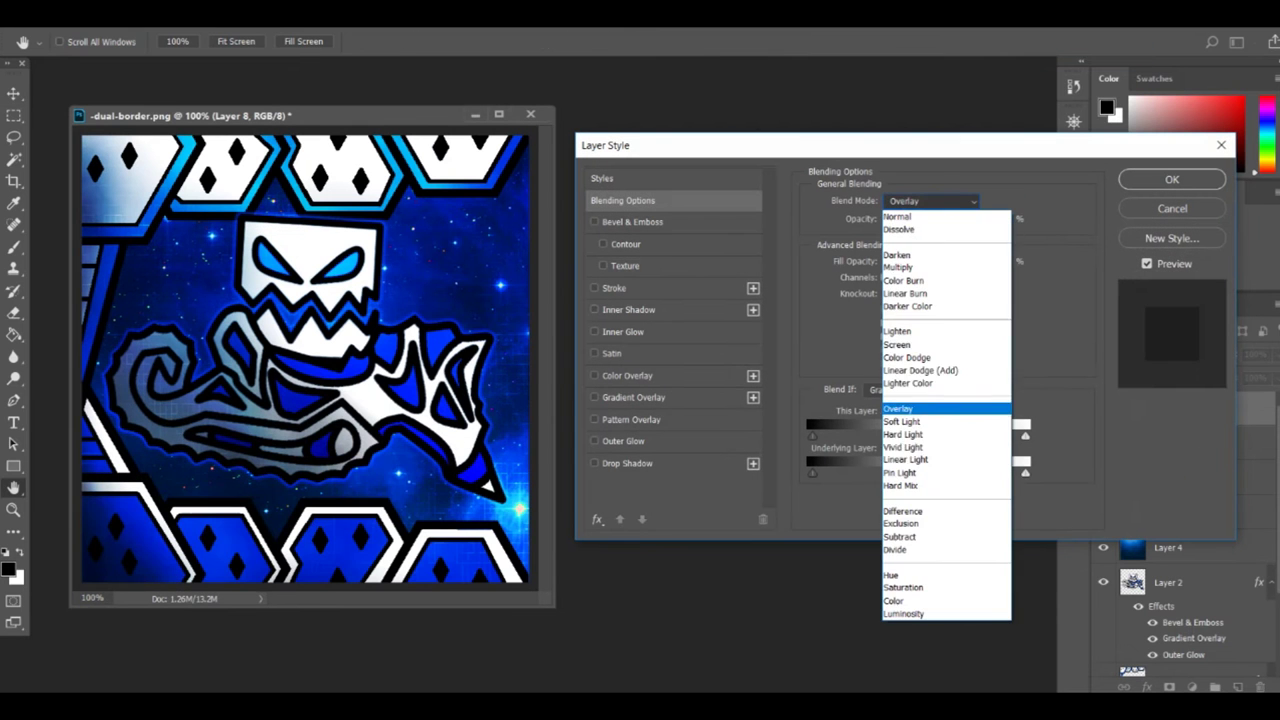
left_click(893, 601)
key("Return")
key("v")
Browse the GFX packs on the Desktop for the stock images and open Stocks68.png
key("ctrl+o")
key("alt+Up")
key("alt+Up")
scroll(650, 300, "down", 3)
double_click(460, 301)
double_click(460, 334)
scroll(650, 300, "down", 5)
left_click(458, 295)
left_click(768, 462)
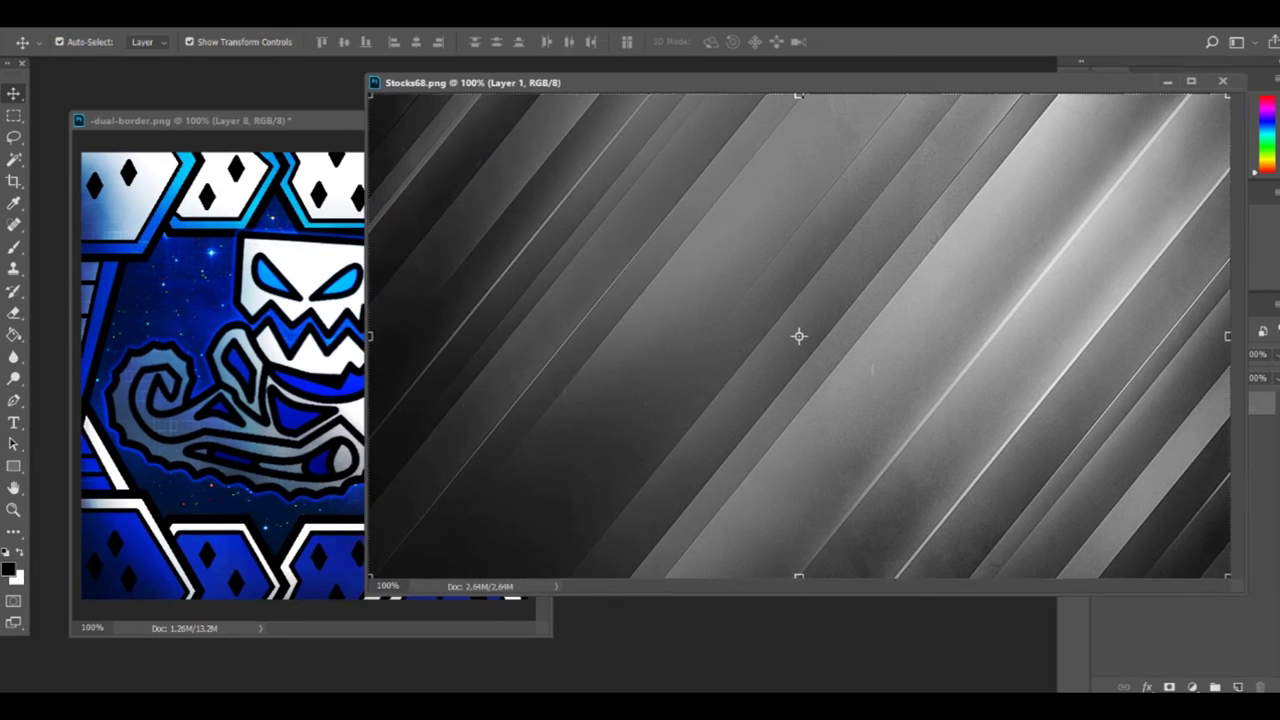
Copy the diagonal stripe texture into the -dual-border document, scale it to the canvas and apply the transformation
left_click_drag(797, 337, 305, 330)
key("ctrl+t")
left_click_drag(214, 600, 545, 550)
left_click(1122, 83)
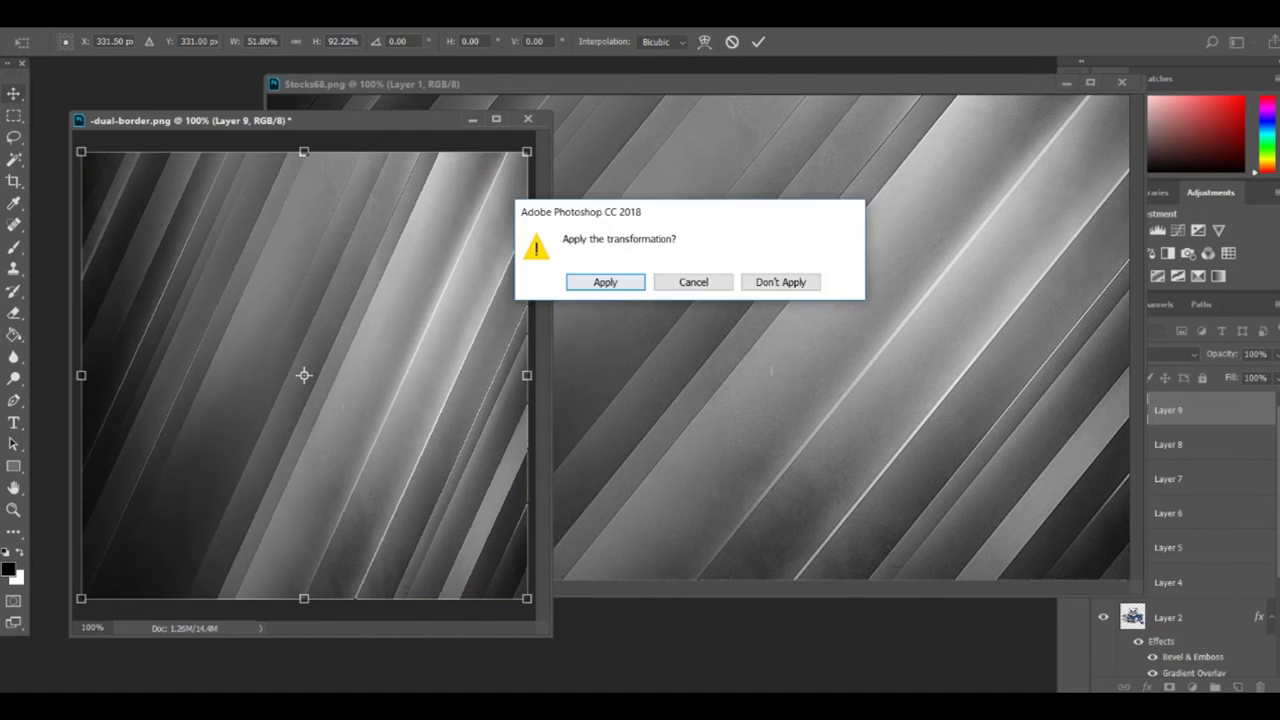
left_click(609, 280)
Set the diagonal stripe layer (Layer 9) to Overlay blend mode
right_click(1168, 410)
left_click(971, 40)
left_click(930, 201)
left_click(898, 409)
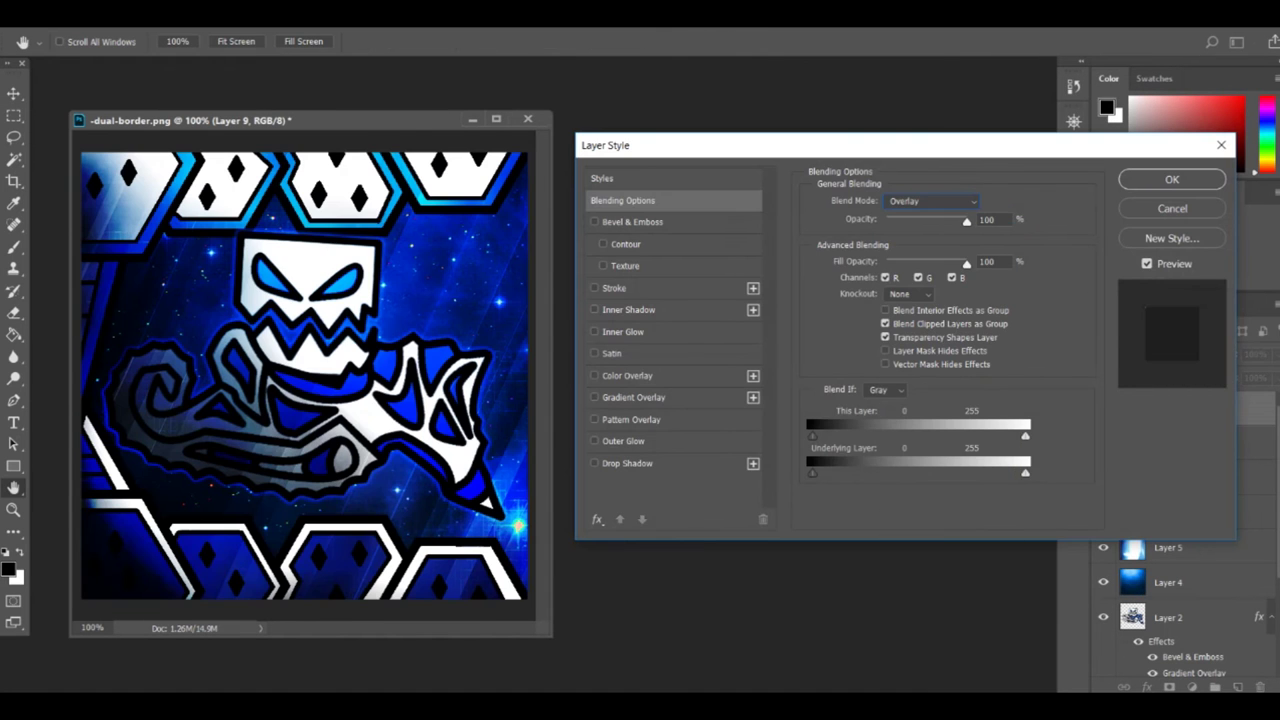
key("Return")
Delete the grid texture layer (Layer 6)
right_click(1168, 513)
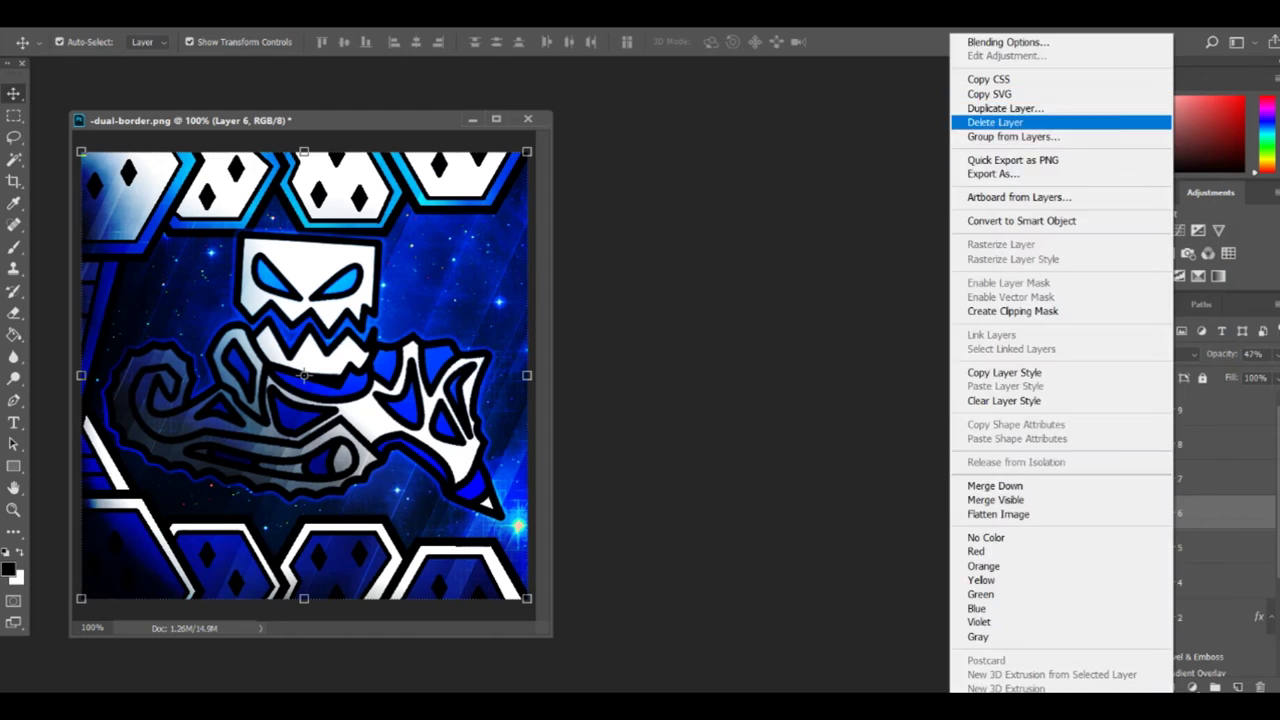
left_click(1000, 122)
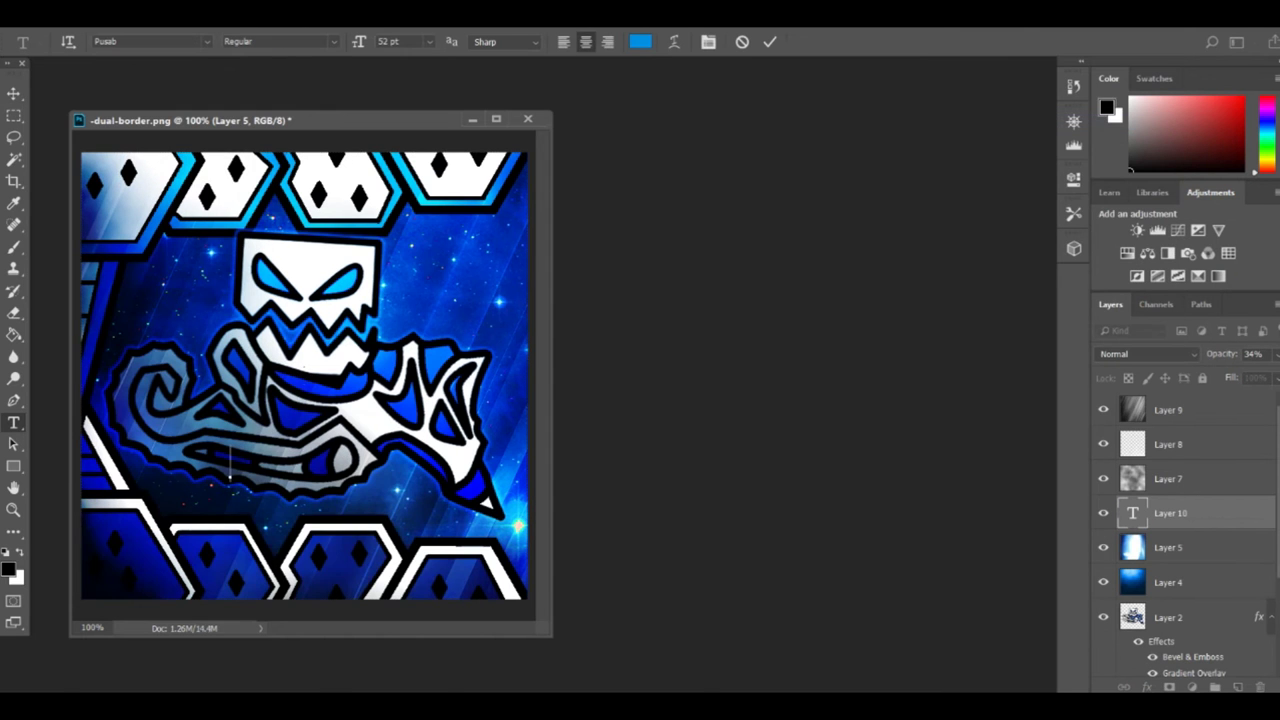
Add the blue text "Alternative" over the character's tail in the Another Danger - Demo font at 52 pt
left_click(150, 41)
left_click(184, 416)
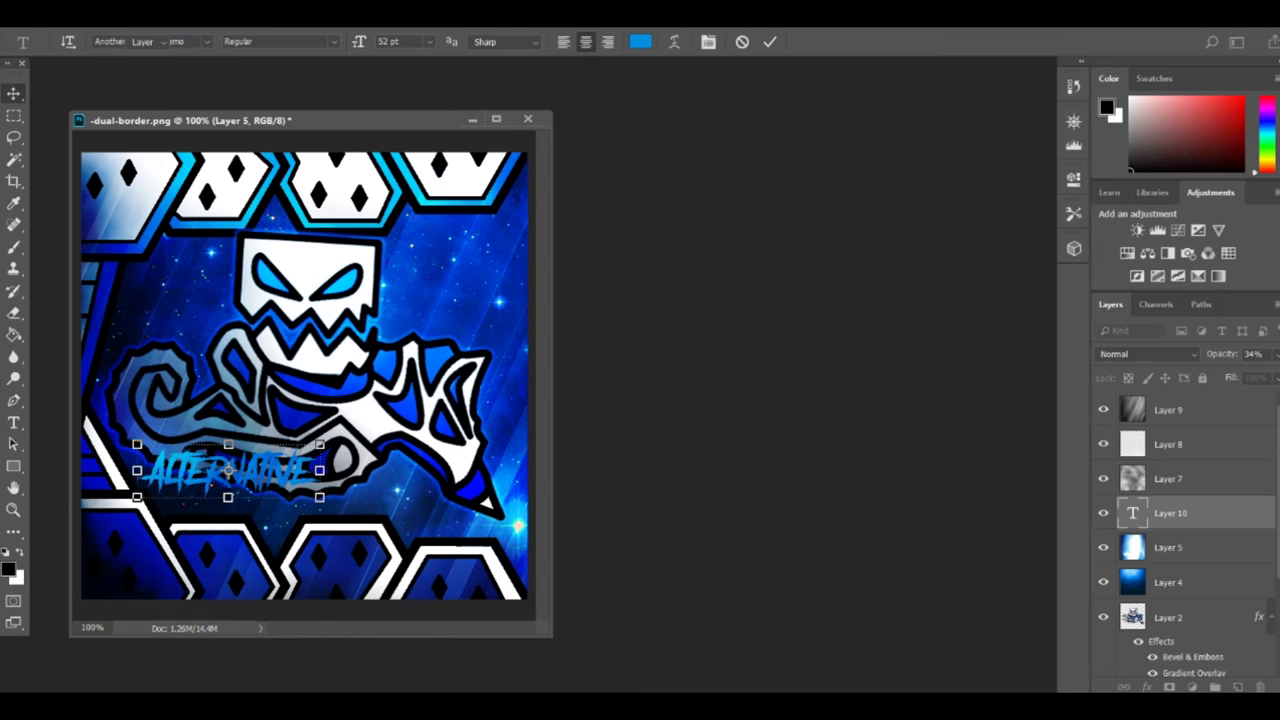
key("ctrl+Return")
key("v")
Shift the diagonal stripe layer slightly down and stretch its upper edge back to the canvas edge, about 105.42% height
left_click_drag(228, 470, 320, 452)
left_click_drag(325, 350, 315, 262)
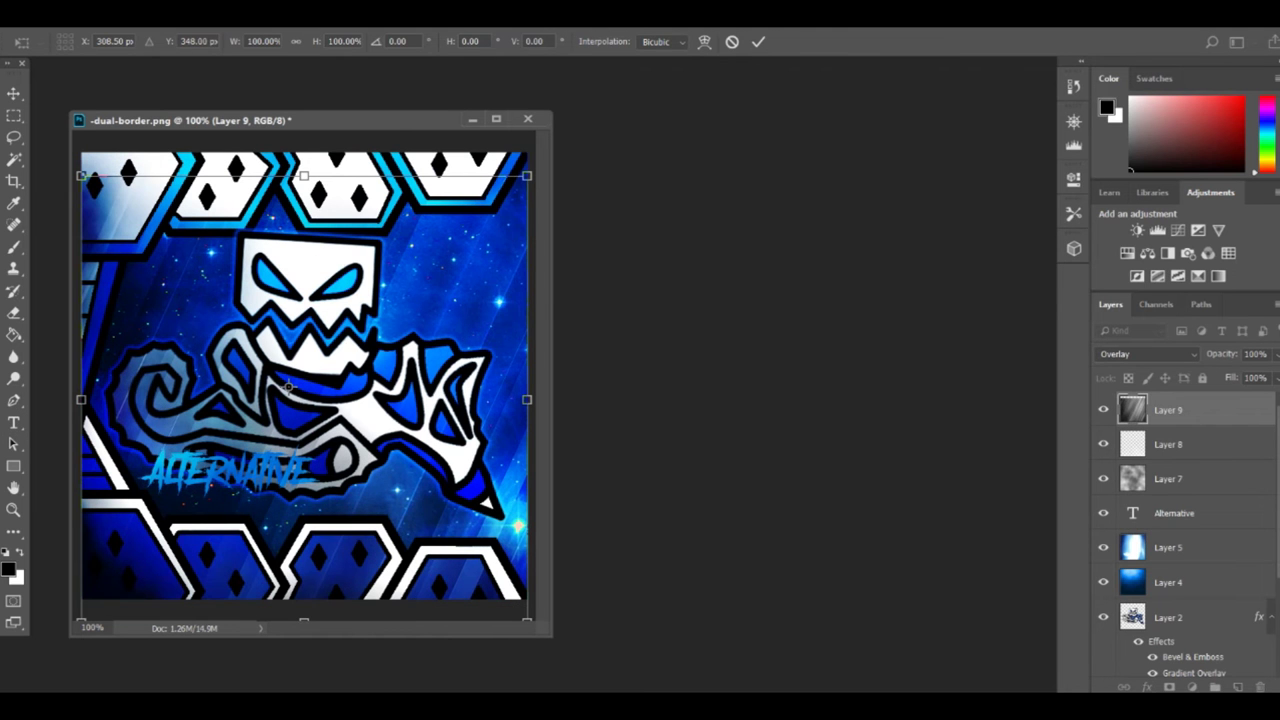
key("t")
key("Escape")
left_click_drag(304, 176, 304, 152)
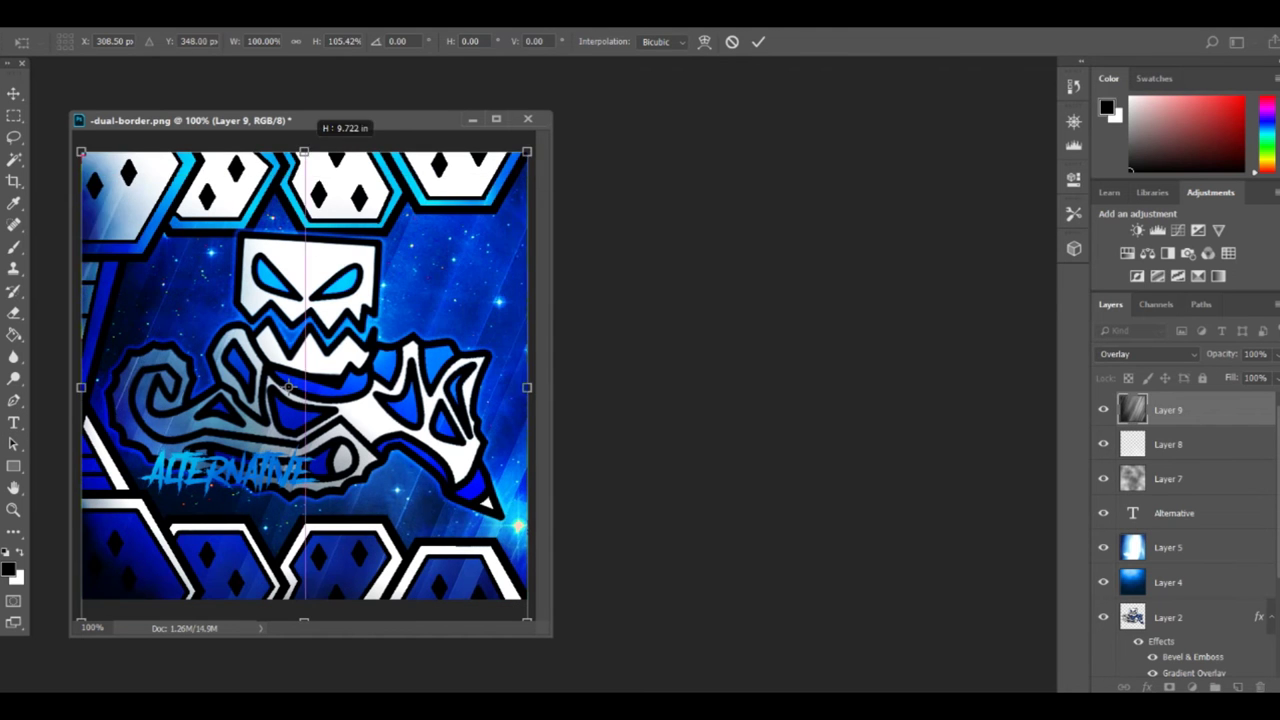
key("Return")
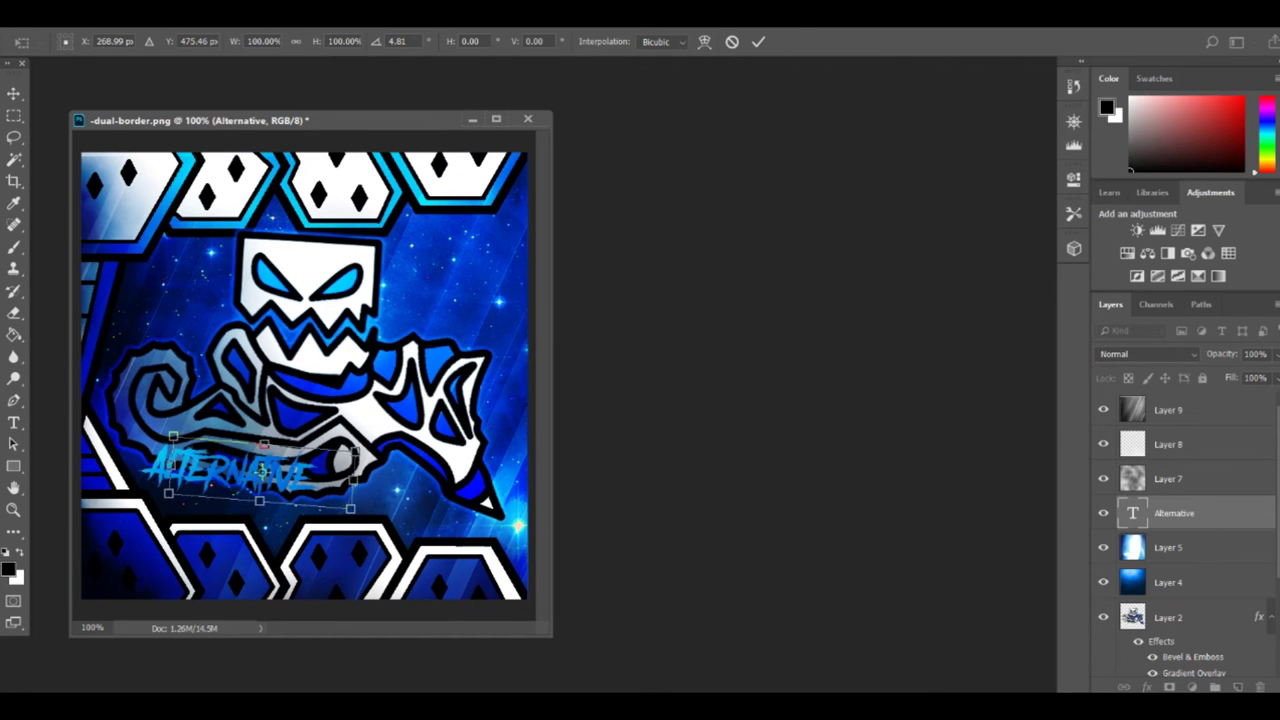
Apply the 4.81° rotation to the Alternative text and set its colour to blue 003cce
key("t")
key("Return")
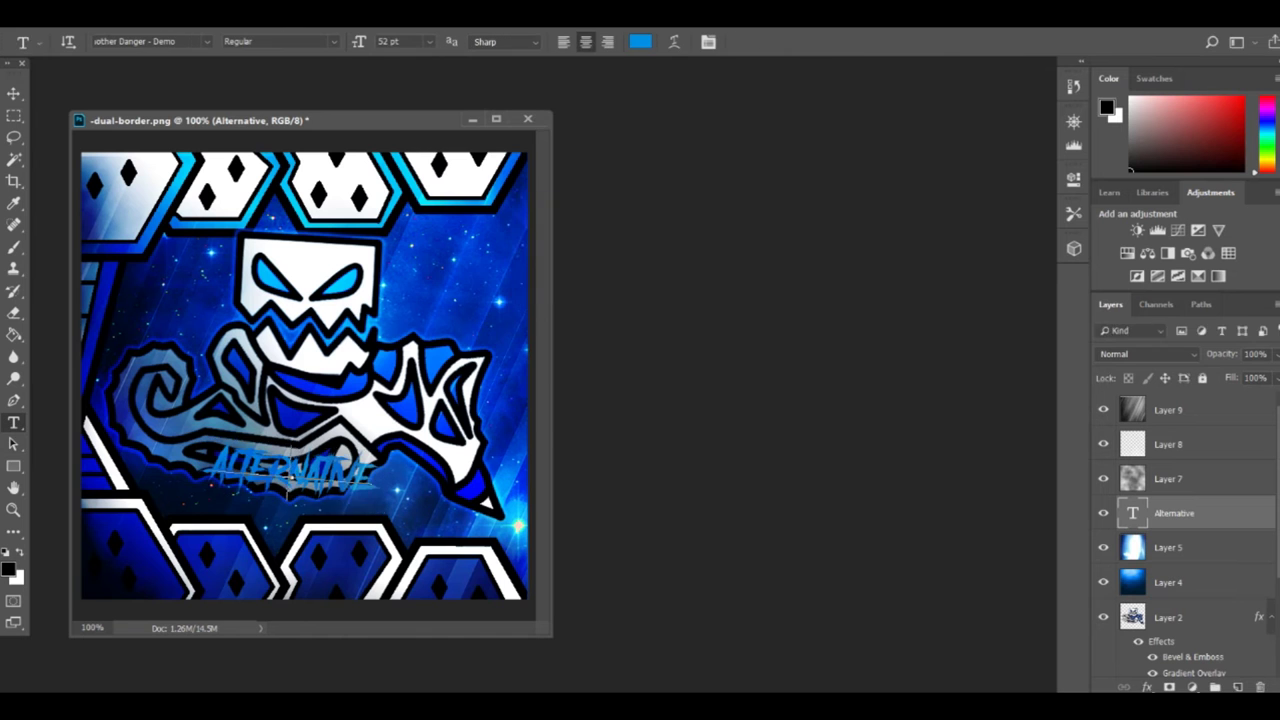
left_click(640, 41)
type("003cce")
key("Return")
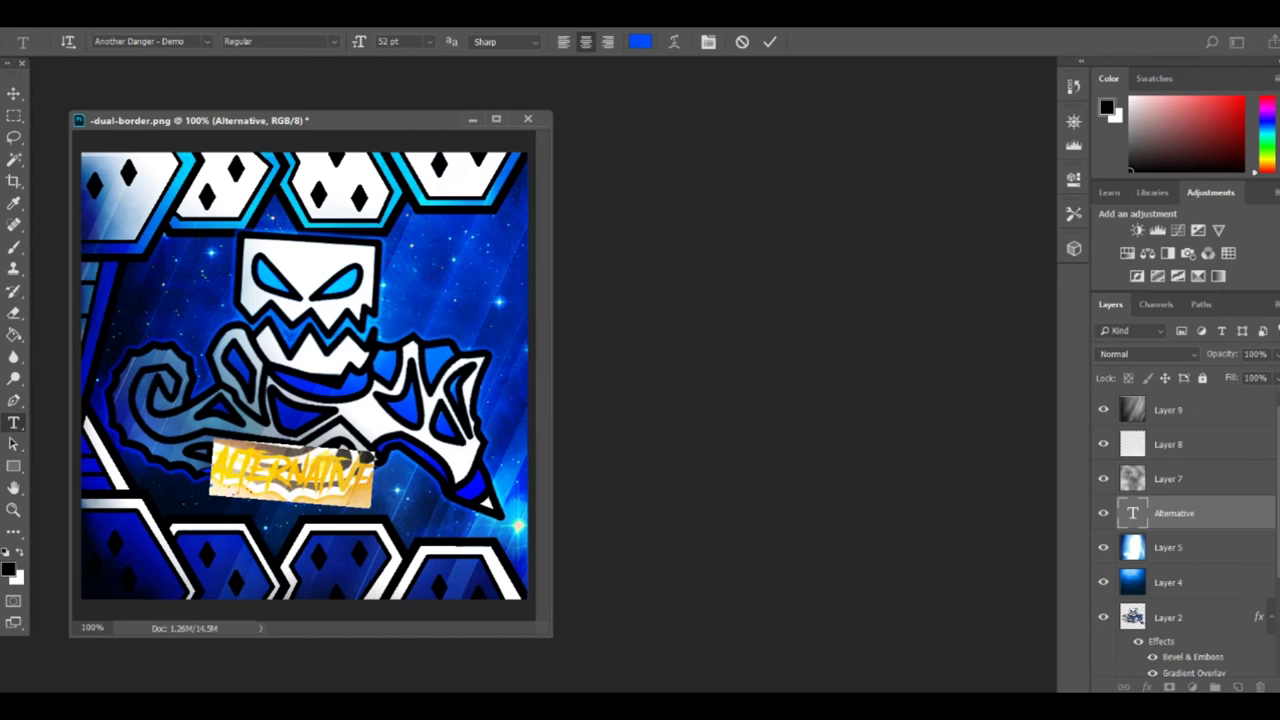
Add a white Outer Glow to the Alternative text in Normal mode with 83% opacity, 29% spread and 6 px size
right_click(1185, 513)
left_click(1000, 34)
left_click(622, 441)
left_click(858, 262)
key("Return")
left_click(916, 201)
left_click(900, 218)
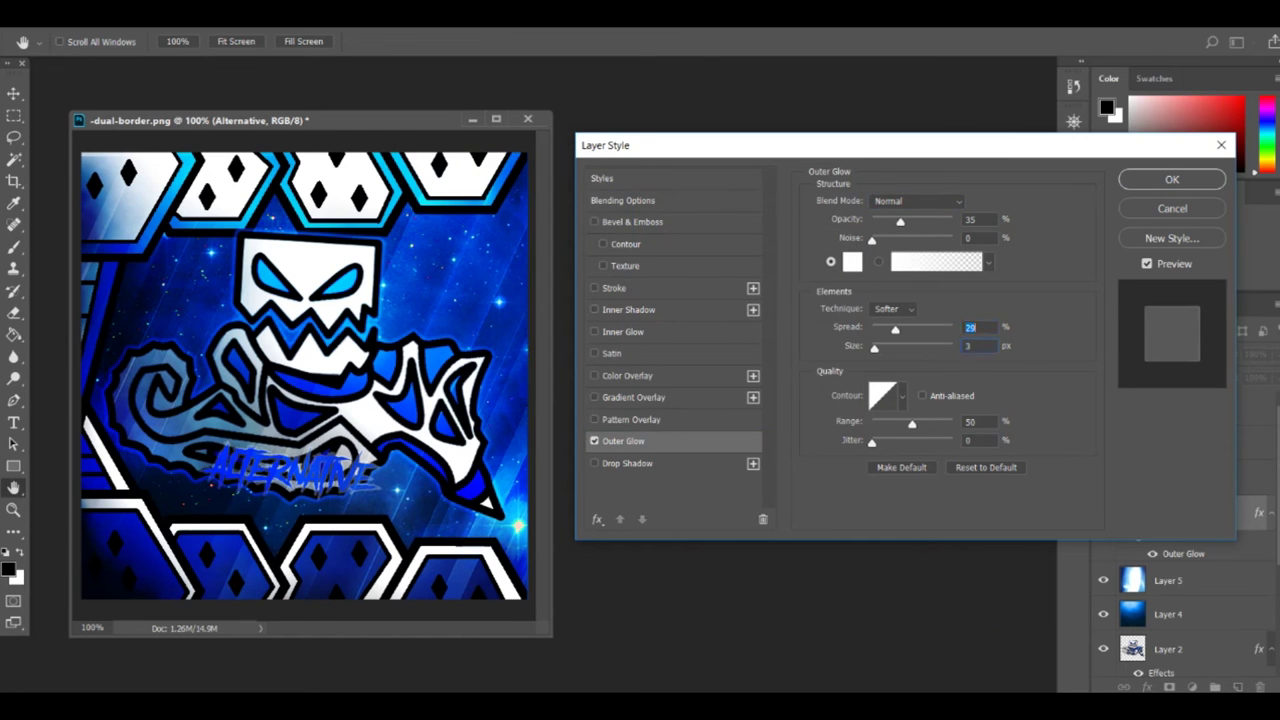
left_click(916, 201)
left_click(900, 201)
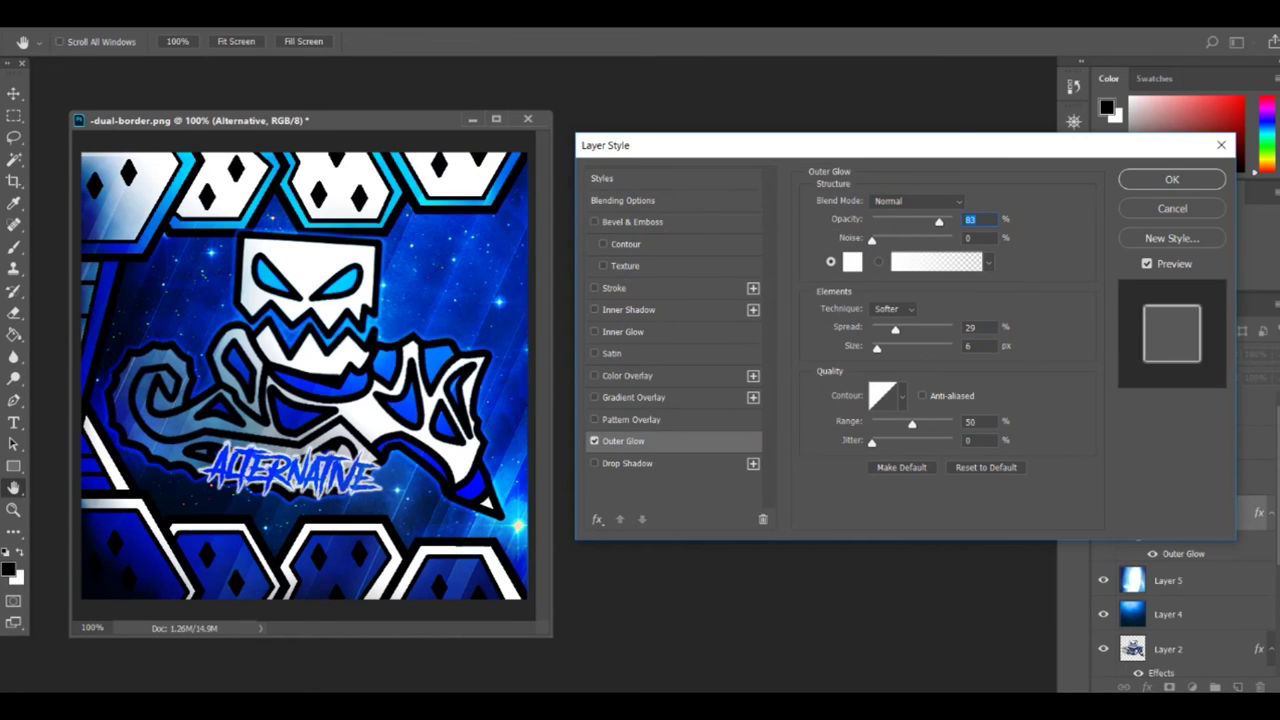
Add a Drop Shadow with 63% spread and 43 px size to the Alternative text, and lower its Outer Glow opacity
left_click(627, 463)
left_click_drag(872, 297, 897, 316)
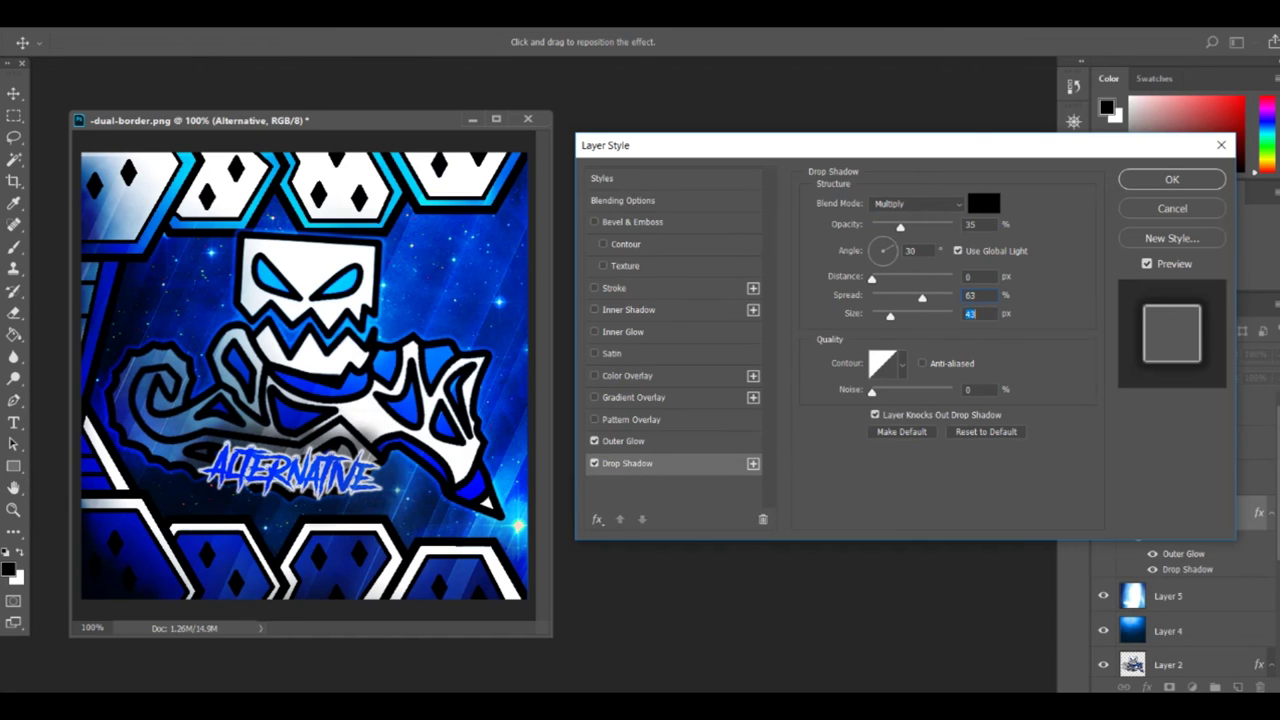
key("Return")
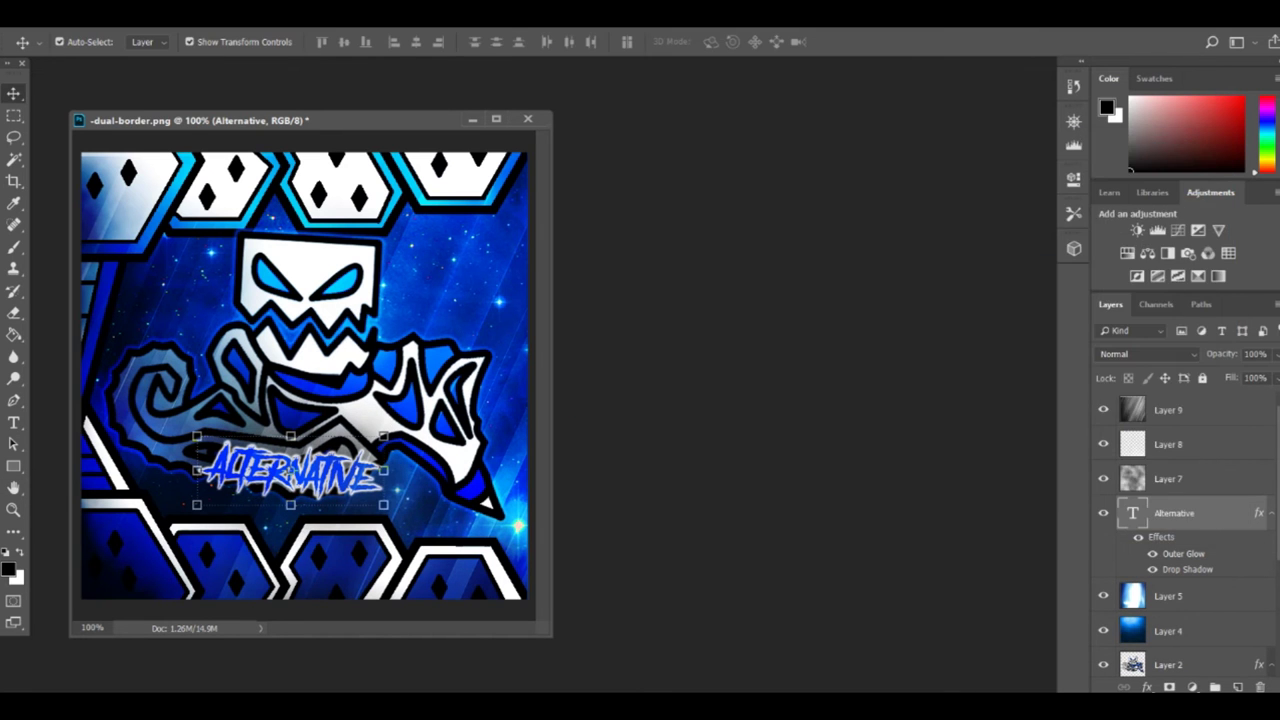
double_click(1183, 553)
key("Return")
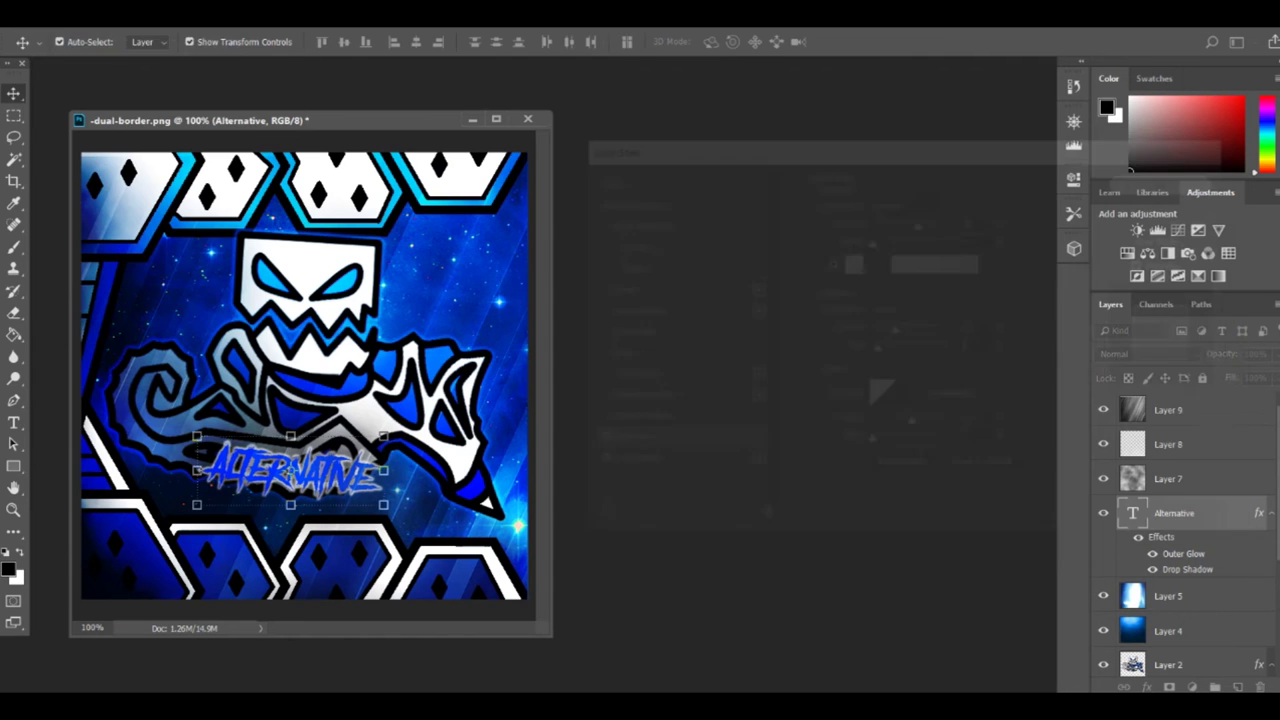
Look through the Others, Effects and Fonts folders of NYLO GFX PACK v2 for another effect image
key("ctrl+o")
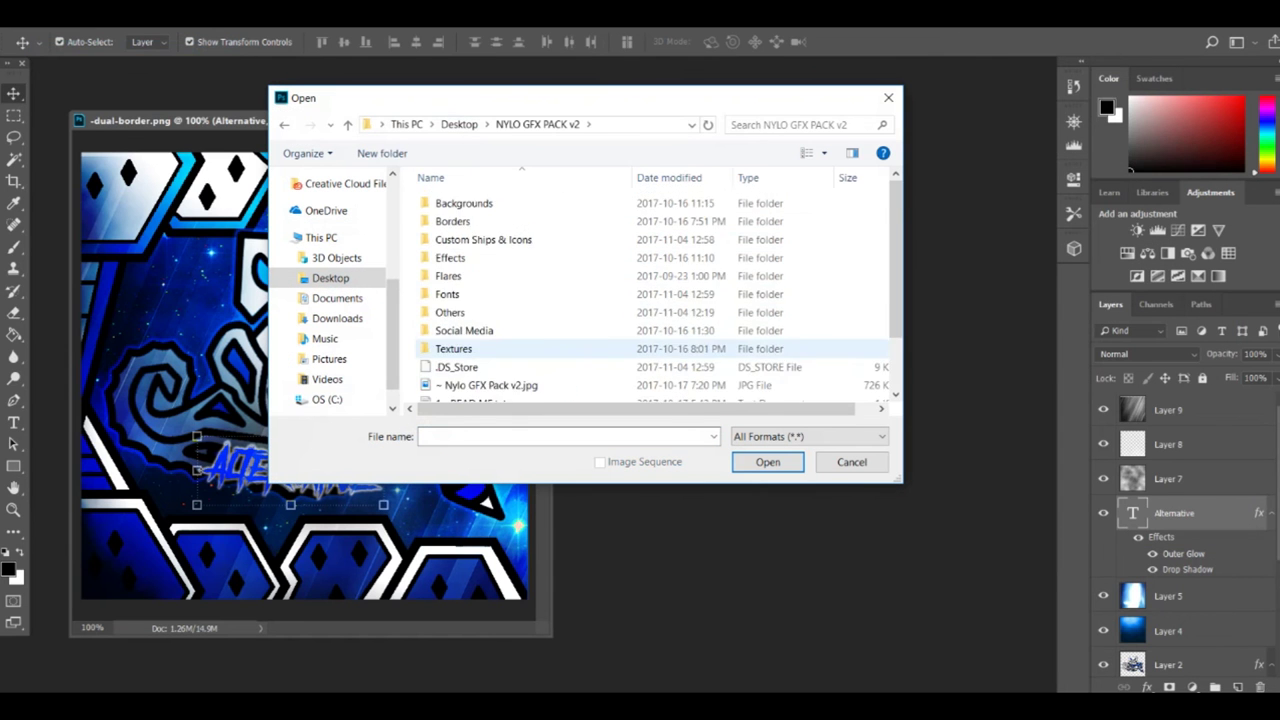
double_click(450, 312)
key("alt+Left")
double_click(450, 257)
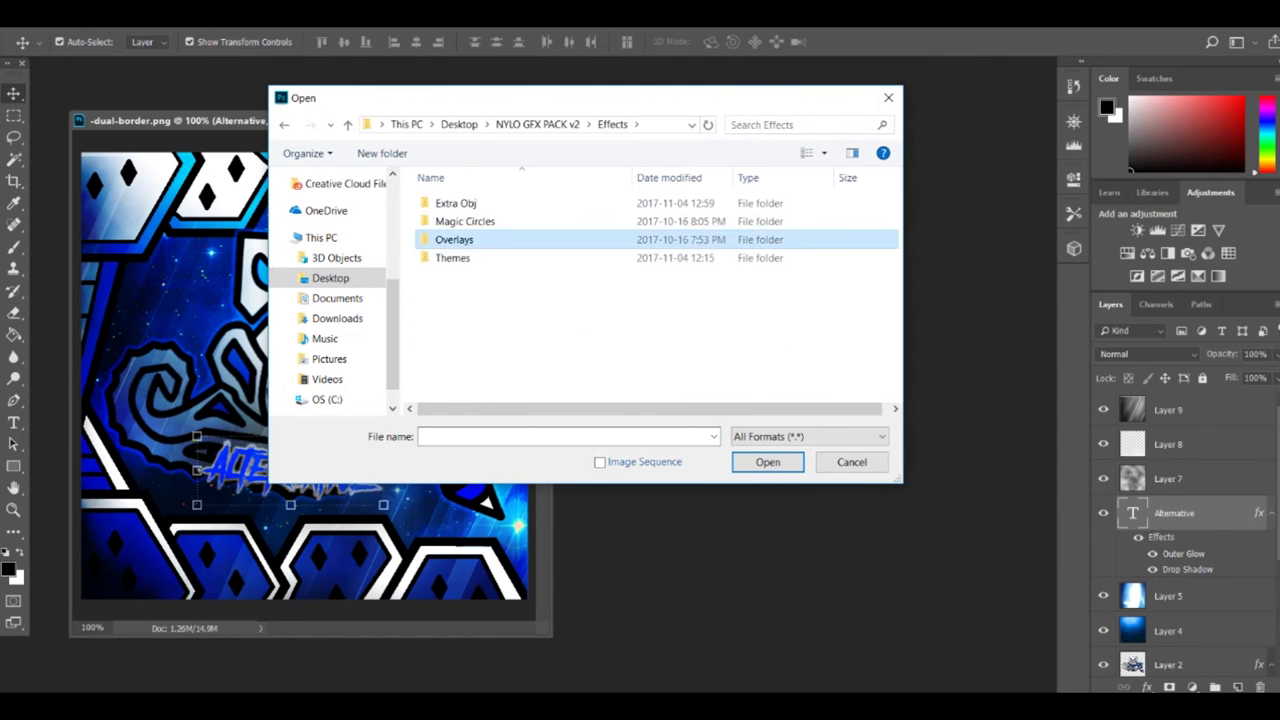
key("alt+Left")
left_click(453, 348)
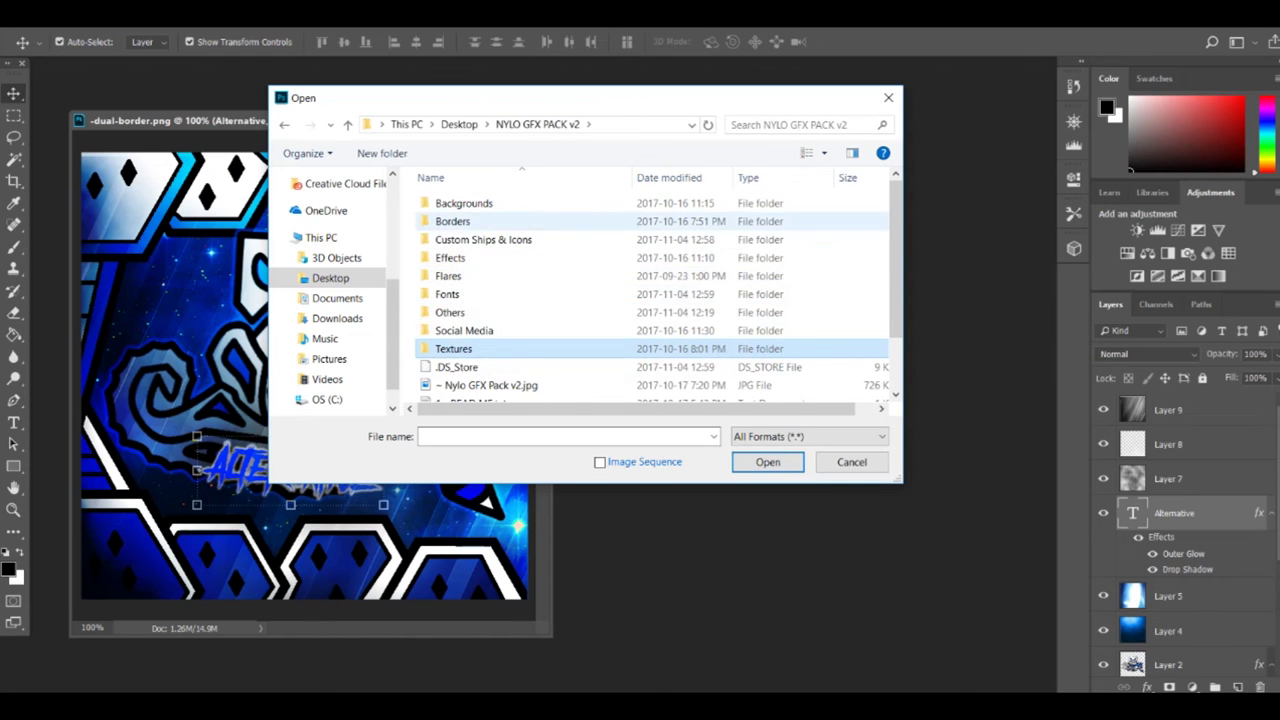
left_click(452, 221)
double_click(450, 312)
key("alt+Left")
double_click(447, 294)
key("alt+Left")
Open Glitch (Set to Color Dodge).png from Effects > Extra Obj, copy it into the -dual-border document and close the source file
double_click(450, 257)
double_click(455, 203)
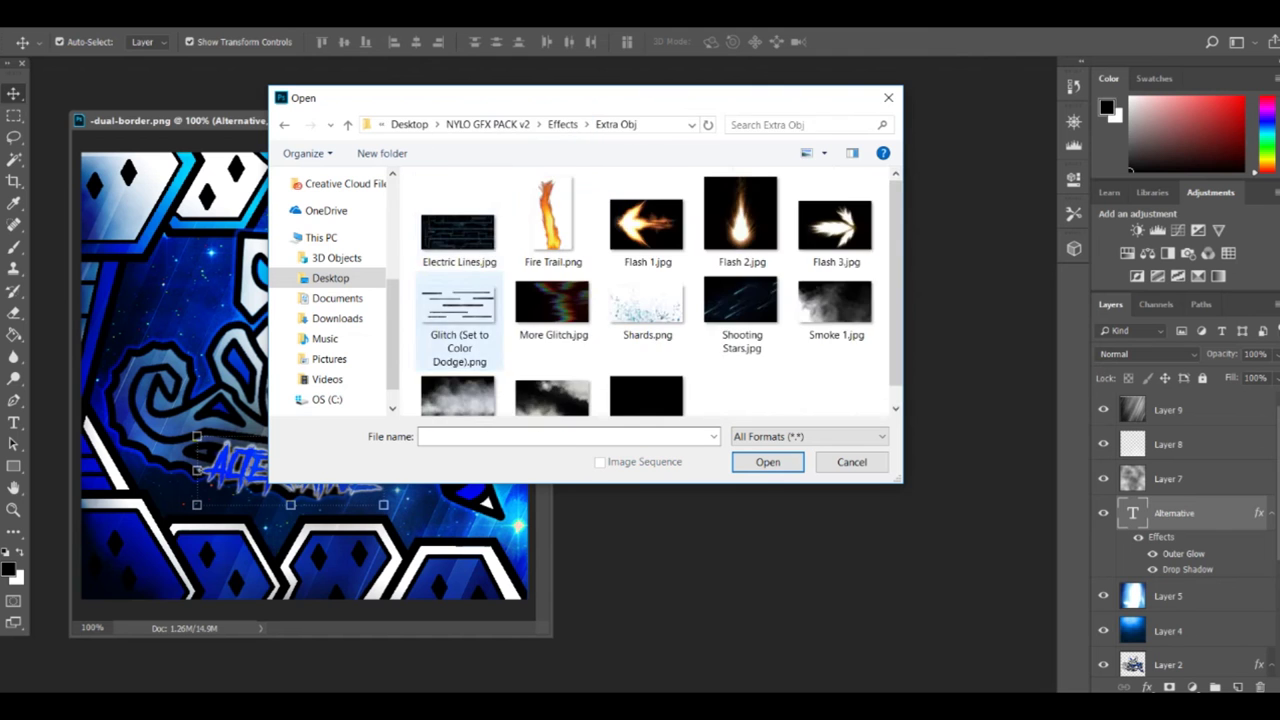
double_click(470, 322)
left_click_drag(788, 288, 295, 365)
key("ctrl+w")
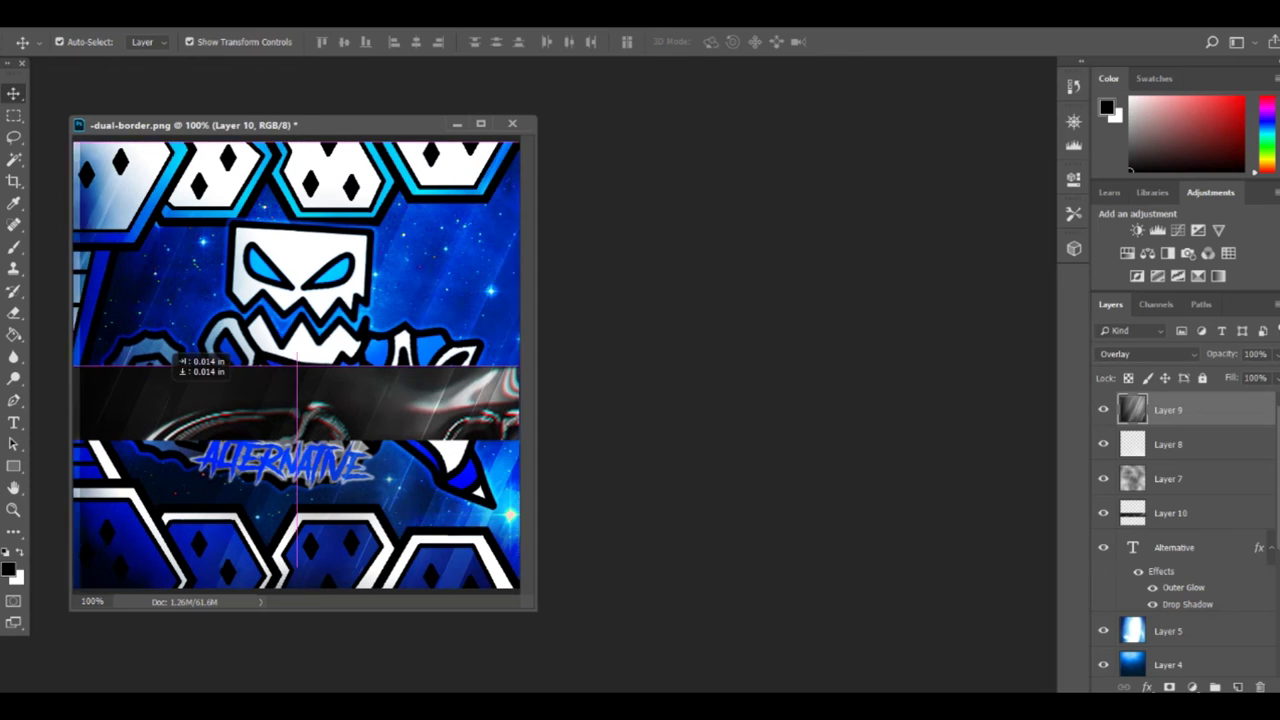
key("ctrl+t")
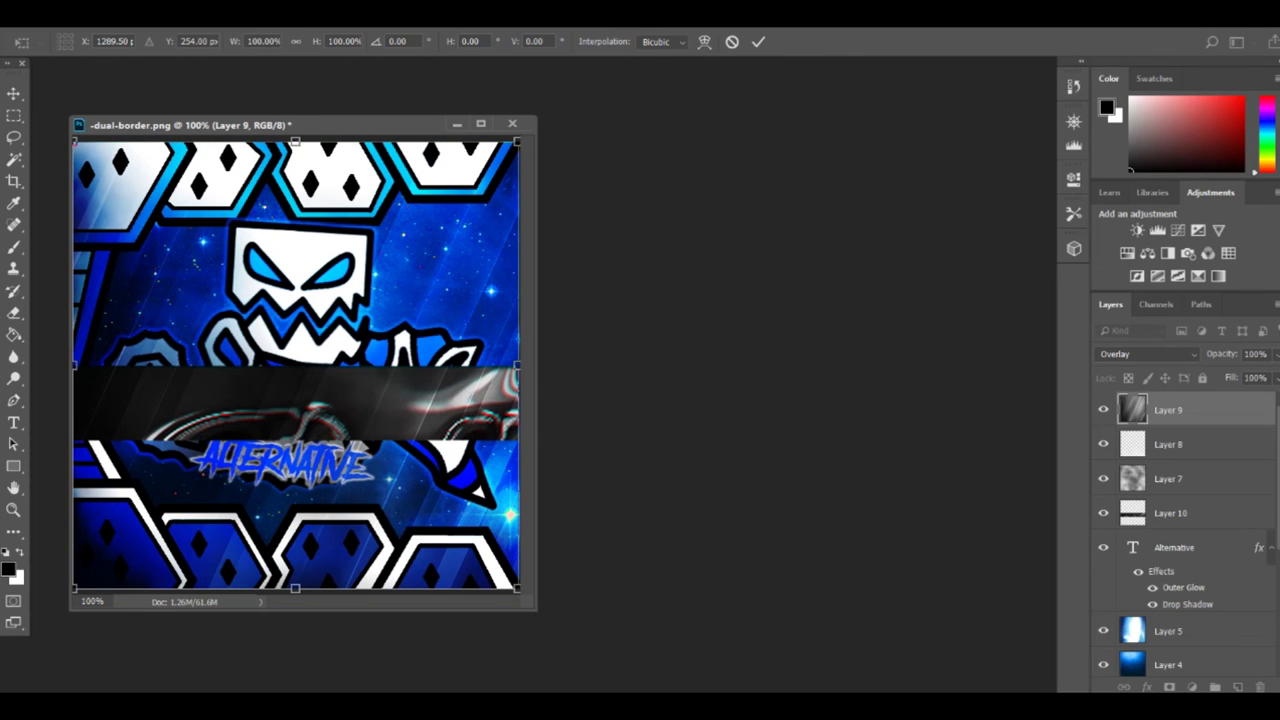
left_click_drag(295, 365, 343, 371)
key("ctrl+z")
Scale the glitch texture down to the canvas and move its layer beneath the character layer (Layer 2)
left_click_drag(760, 390, 760, 470)
left_click_drag(413, 405, 75, 187)
left_click_drag(410, 502, 517, 525)
left_click(14, 93)
left_click(605, 283)
left_click_drag(1170, 513, 1150, 645)
Delete the dark blue light layer directly above the character layer (Layer 4)
right_click(1170, 457)
key("Escape")
left_click(1103, 492)
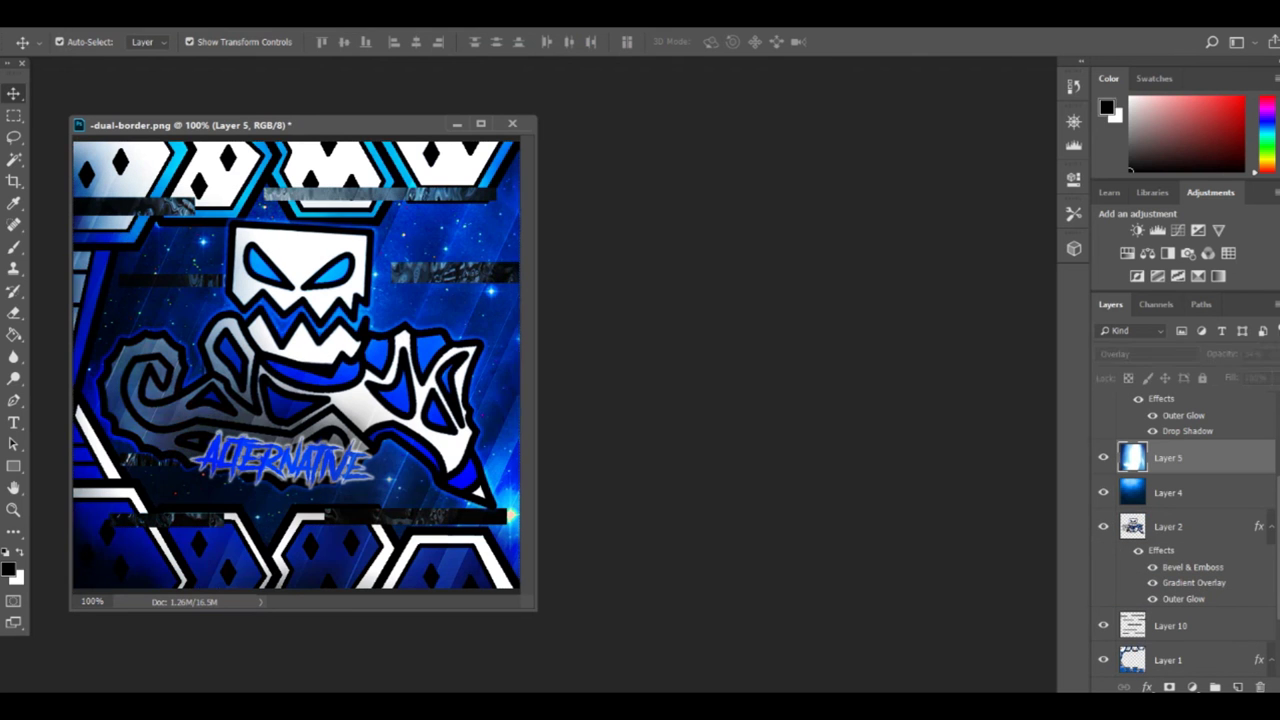
right_click(1168, 492)
key("Escape")
right_click(1168, 492)
left_click(987, 122)
key("Return")
Set the glitch texture layer (Layer 10) to Color Dodge blend mode
right_click(1170, 590)
left_click(1000, 42)
left_click(932, 201)
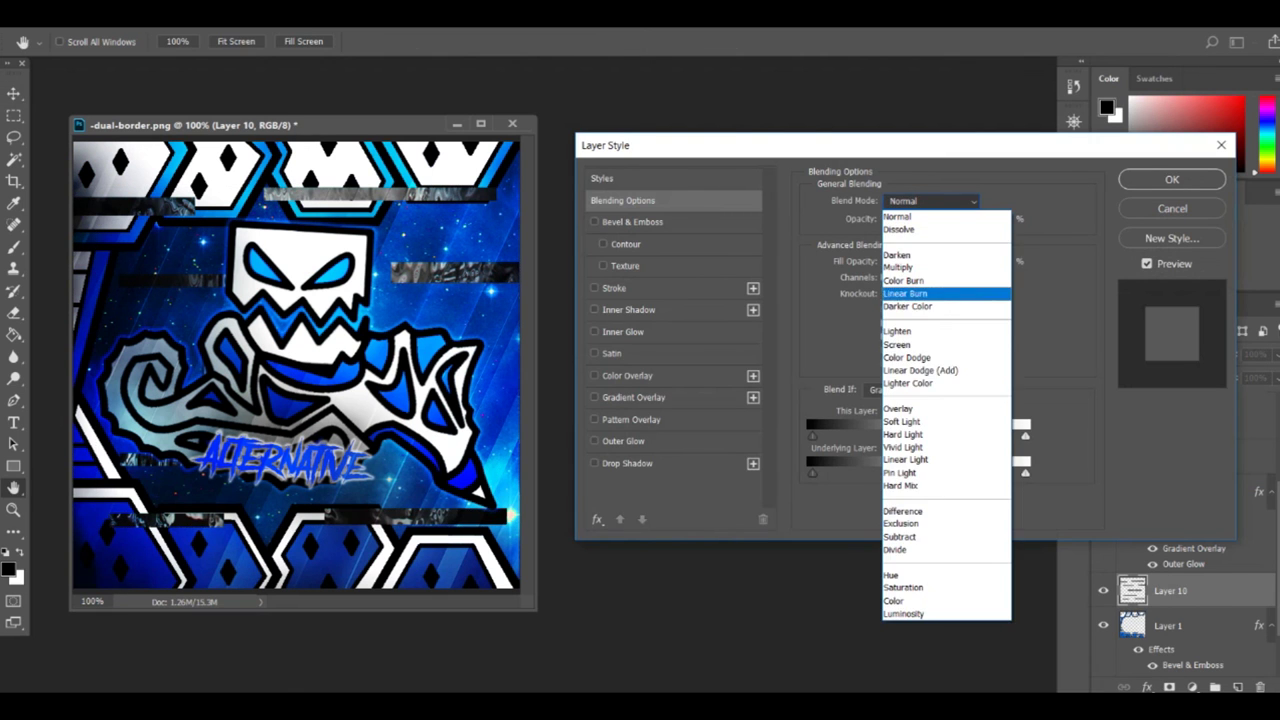
left_click(915, 310)
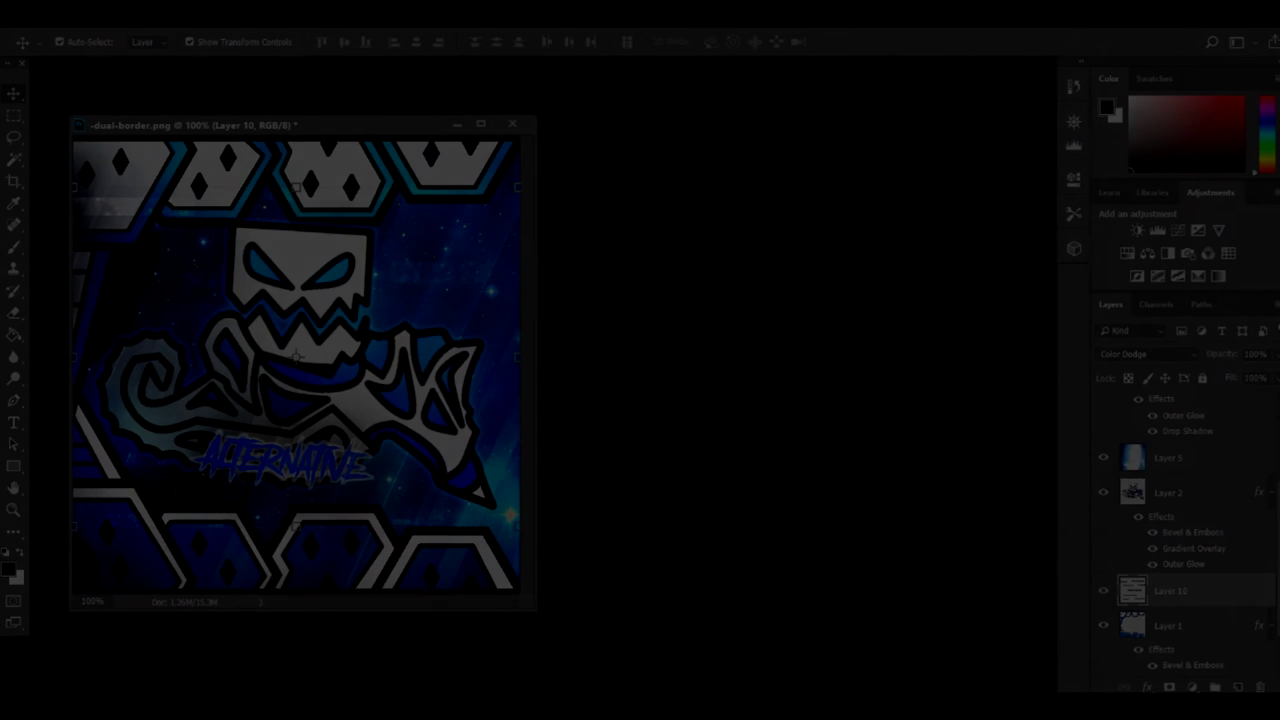